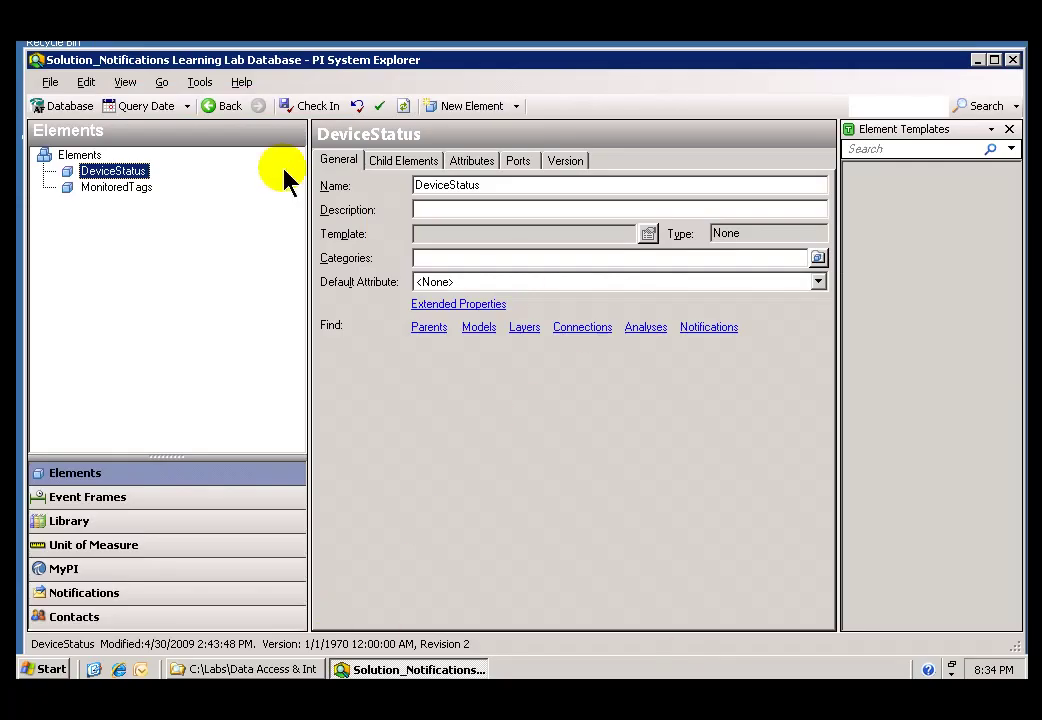
Connect to the Solution_Notifications Learning Lab Database.
{"action": "left_click", "coordinate": [50, 669]}
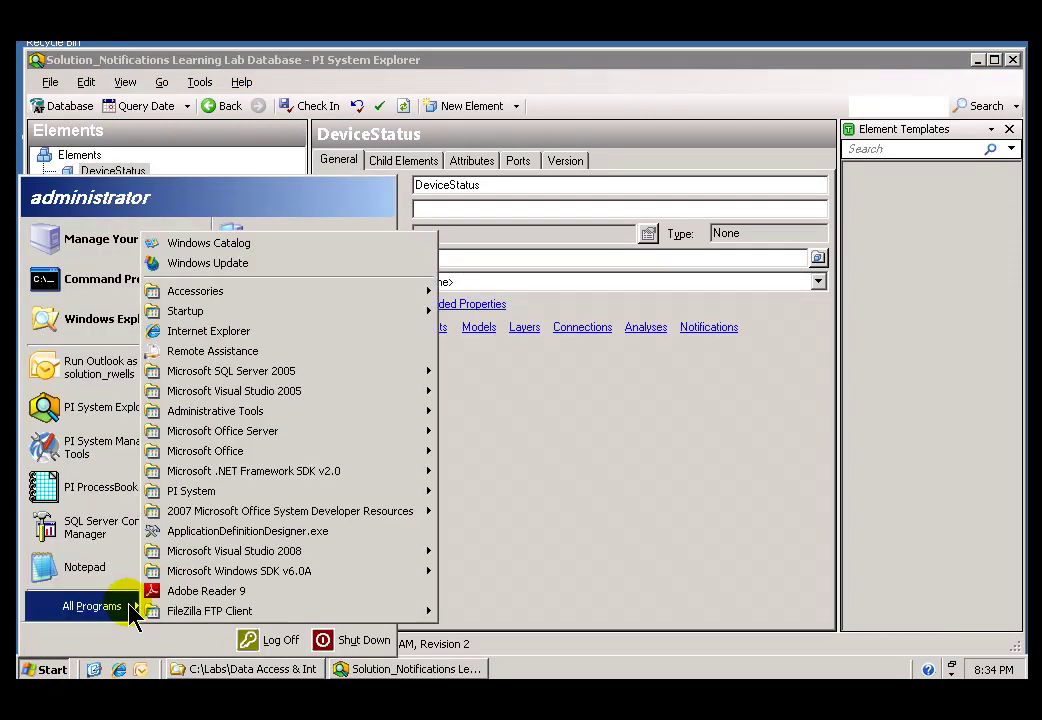
{"action": "mouse_move", "coordinate": [92, 606]}
{"action": "mouse_move", "coordinate": [191, 491]}
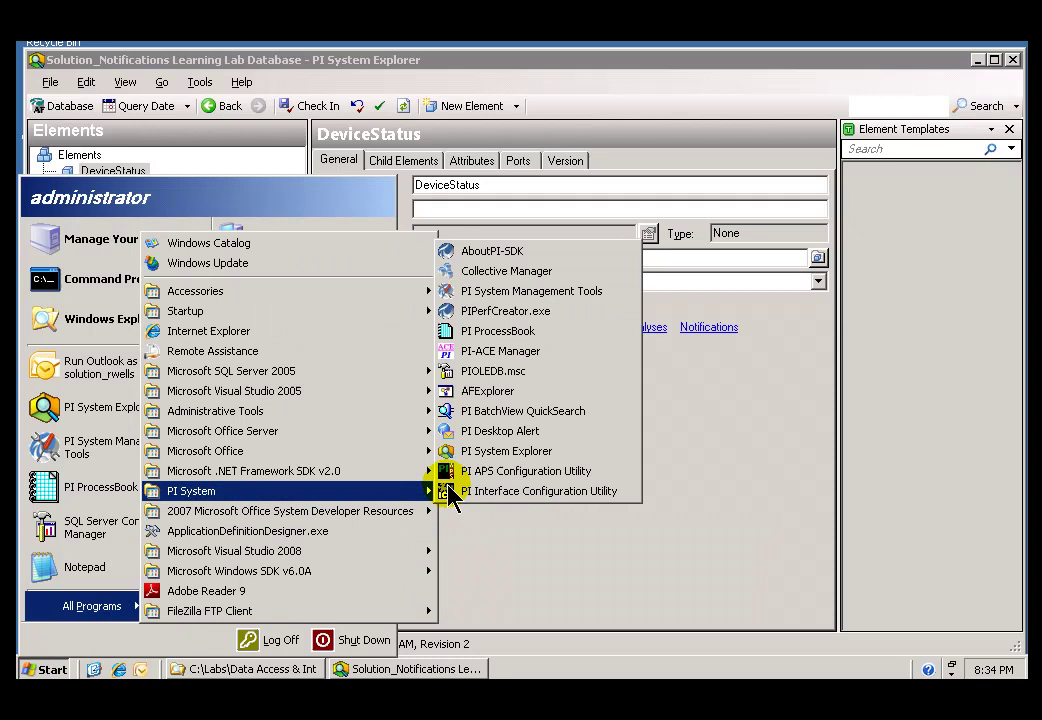
{"action": "left_click", "coordinate": [763, 440]}
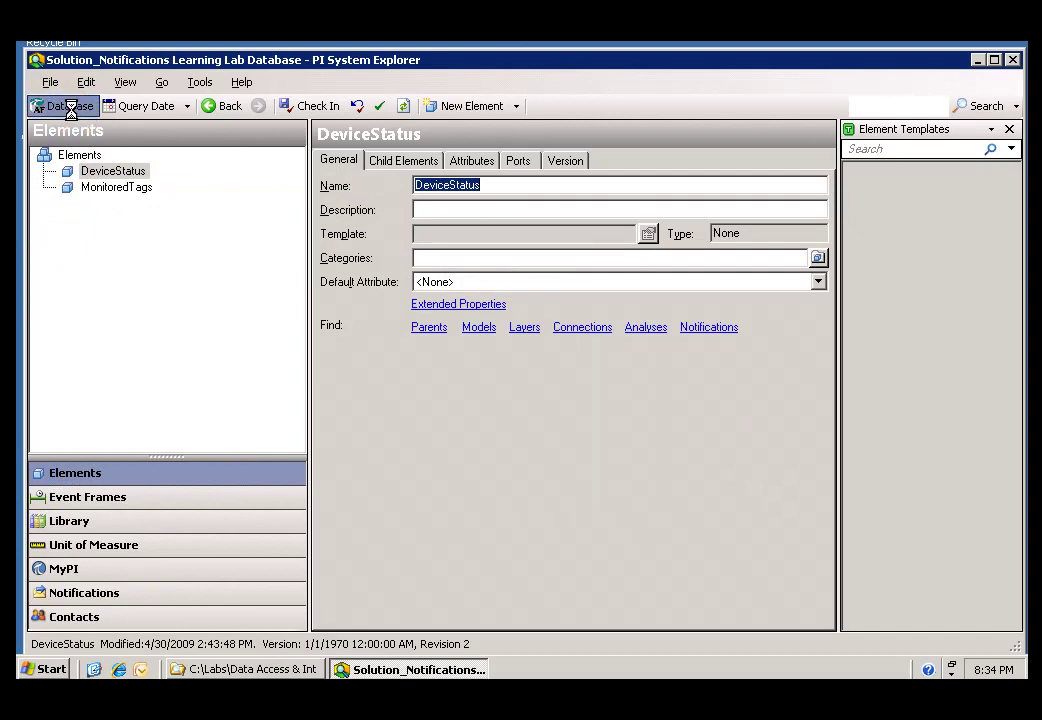
{"action": "left_click", "coordinate": [68, 106]}
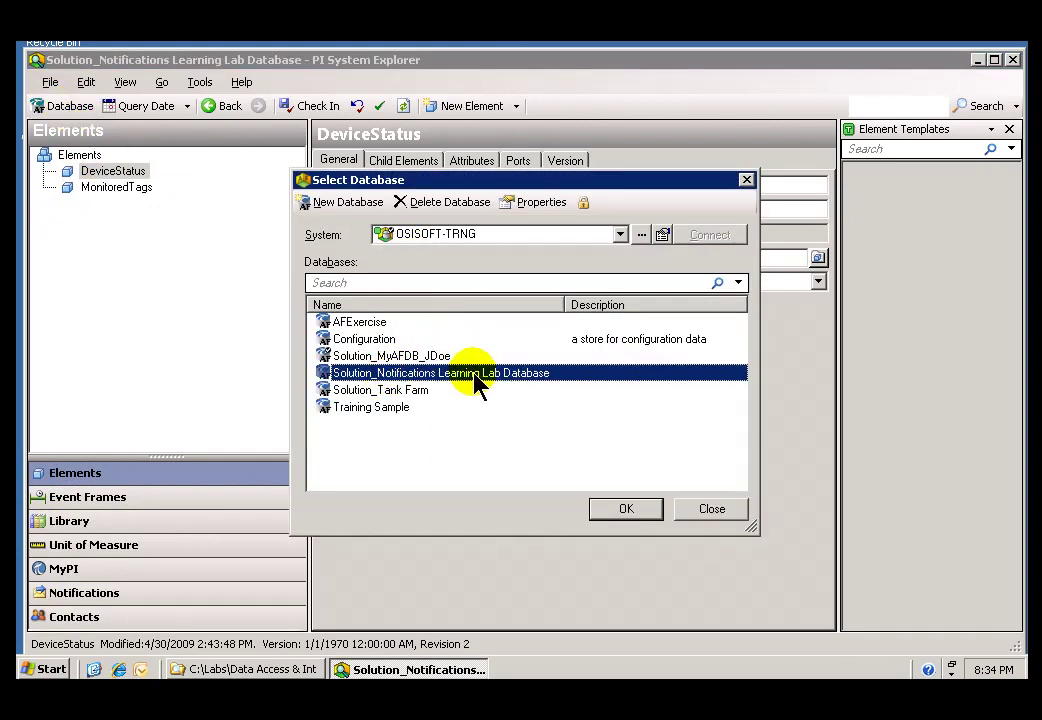
{"action": "left_click", "coordinate": [626, 509]}
{"action": "left_click", "coordinate": [75, 480]}
Convert DeviceStatus into the DeviceStatusTemplate element template, check it in, and view the Elements root.
{"action": "left_click", "coordinate": [99, 176]}
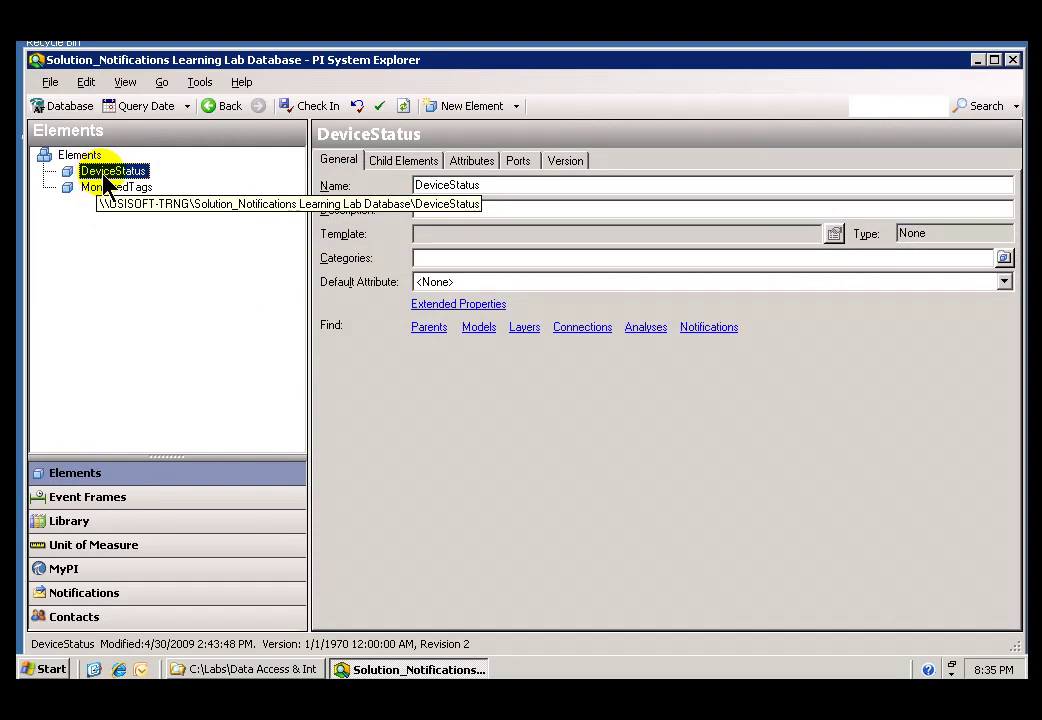
{"action": "right_click", "coordinate": [104, 180]}
{"action": "mouse_move", "coordinate": [148, 186]}
{"action": "mouse_move", "coordinate": [157, 214]}
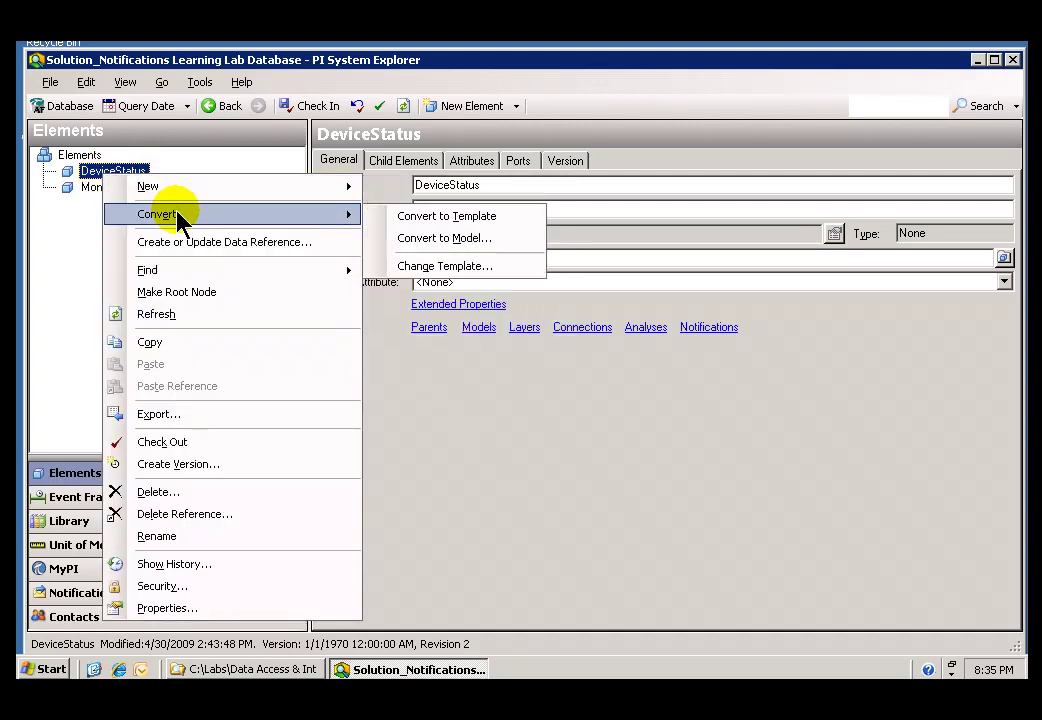
{"action": "left_click", "coordinate": [428, 228]}
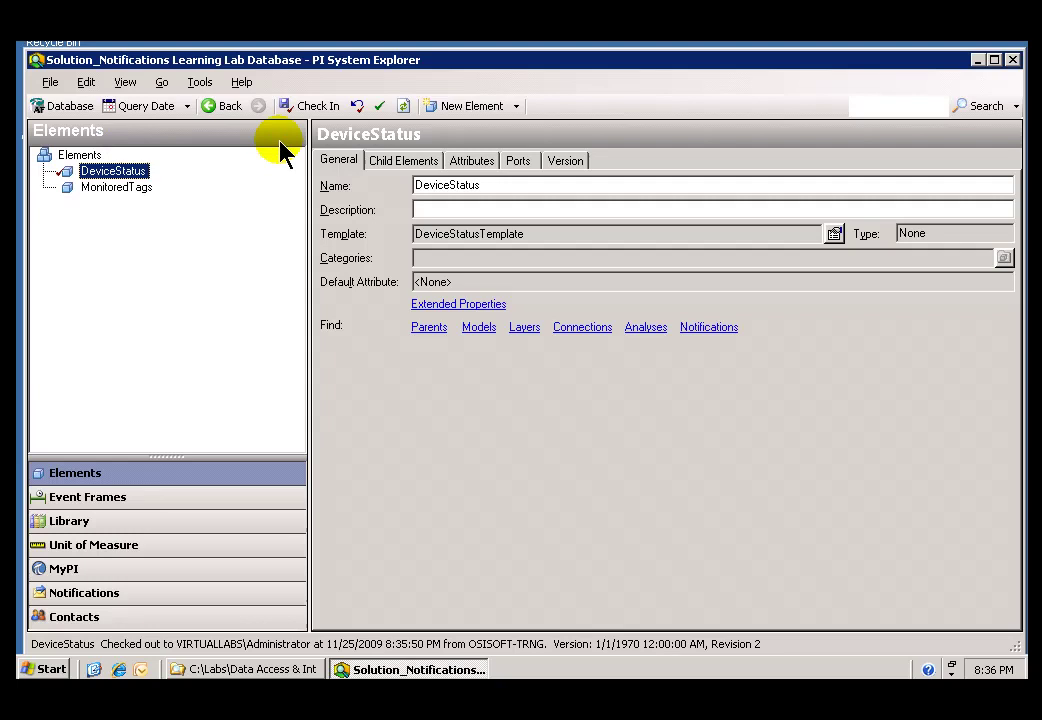
{"action": "left_click", "coordinate": [320, 107]}
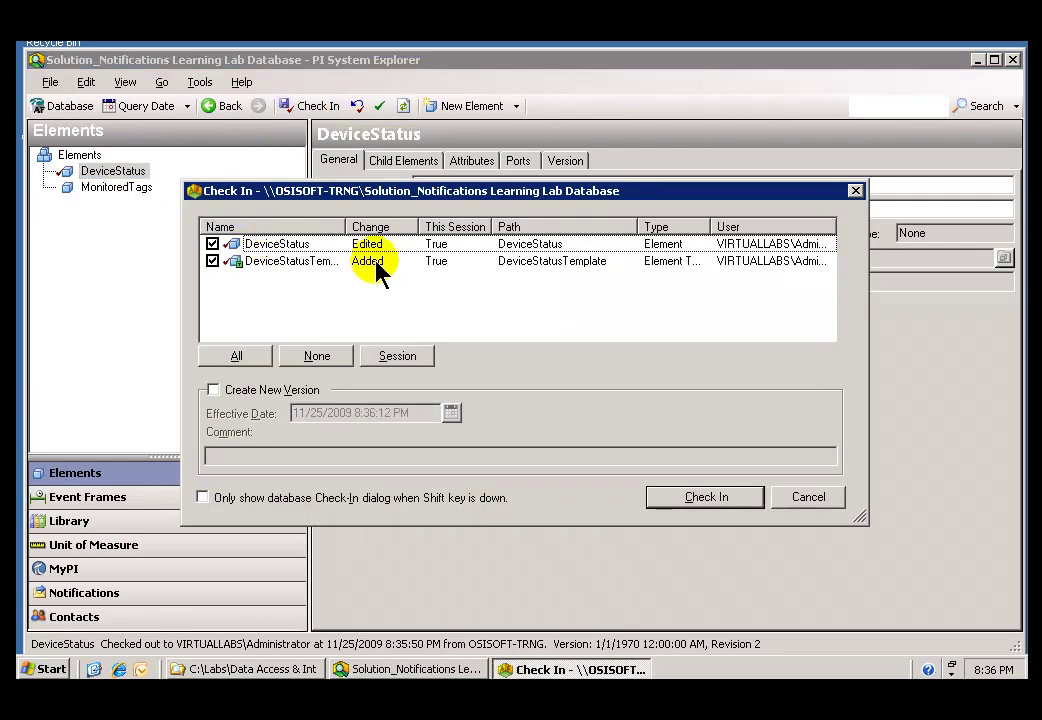
{"action": "left_click", "coordinate": [677, 497]}
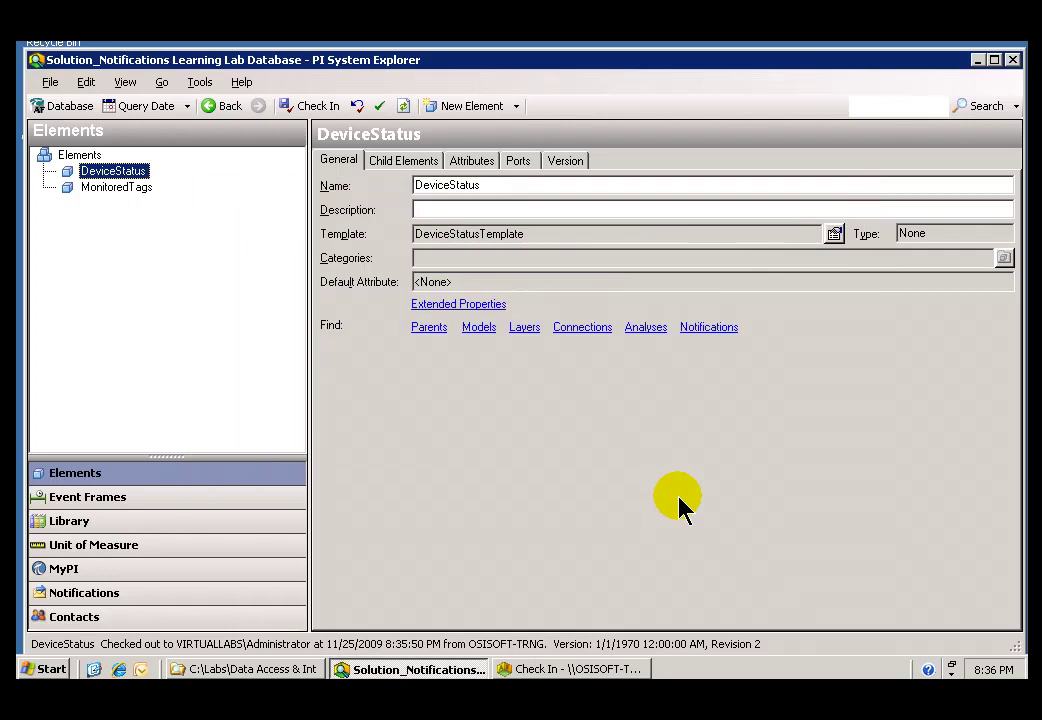
{"action": "left_click", "coordinate": [72, 157]}
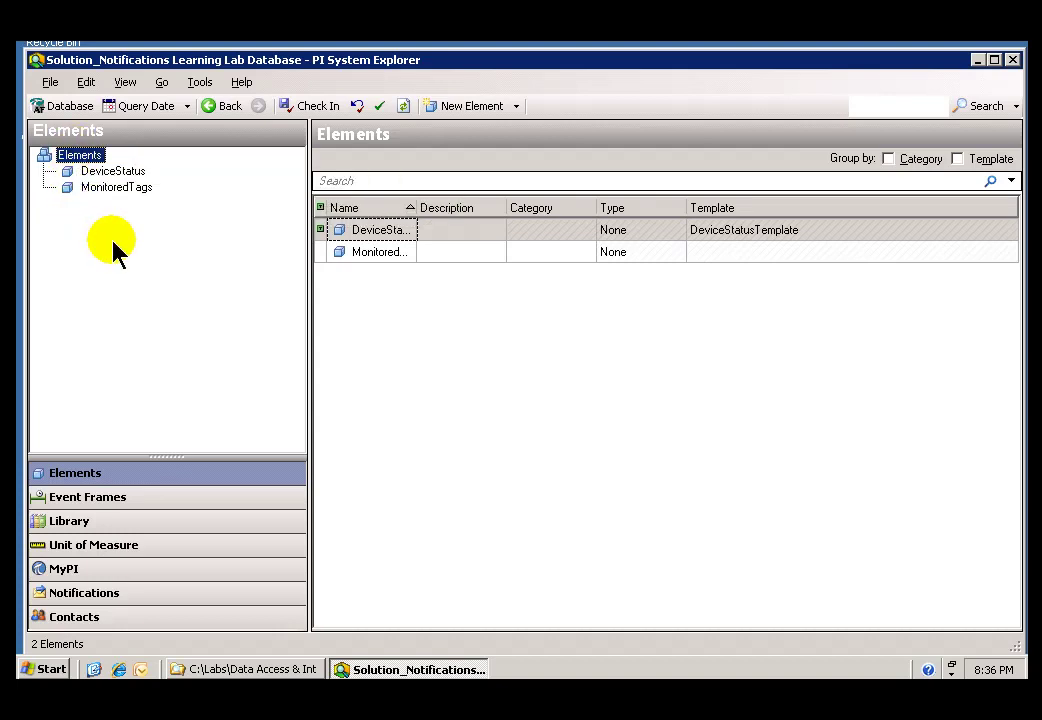
Create DeviceStatus1 as a new element based on DeviceStatusTemplate.
{"action": "right_click", "coordinate": [90, 160]}
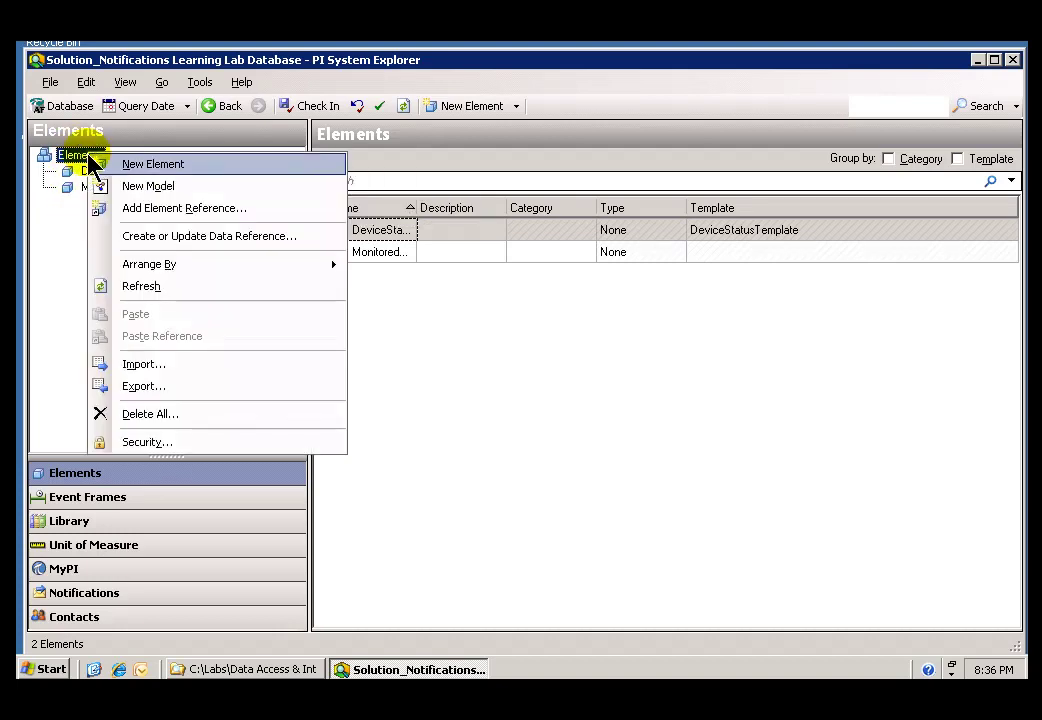
{"action": "left_click", "coordinate": [147, 166]}
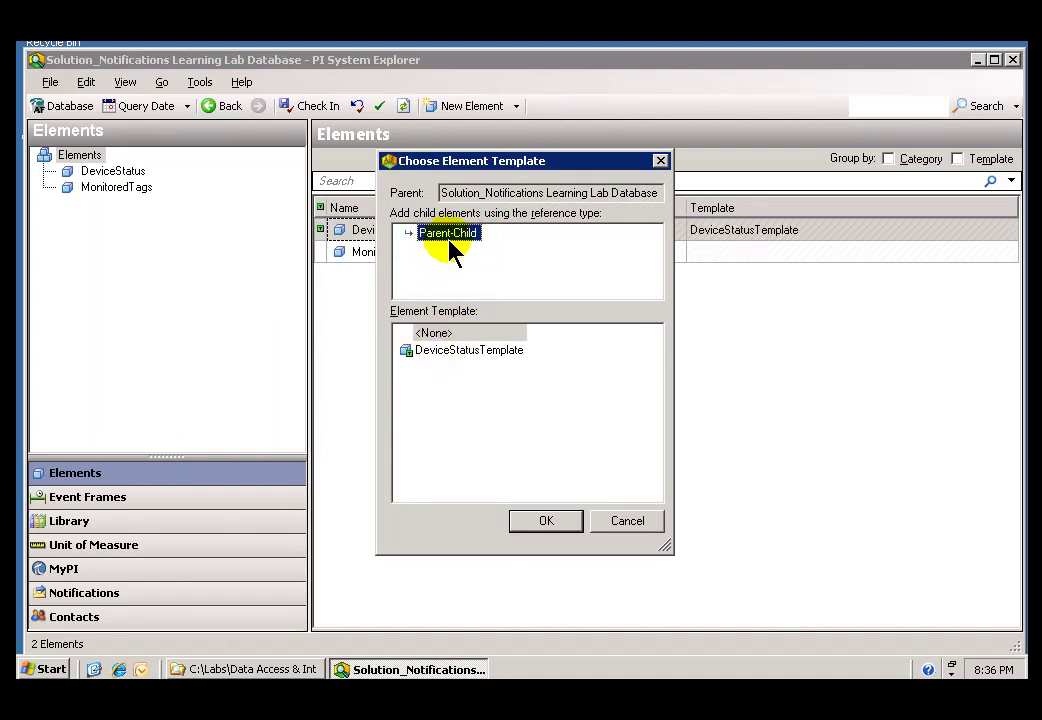
{"action": "left_click", "coordinate": [436, 354]}
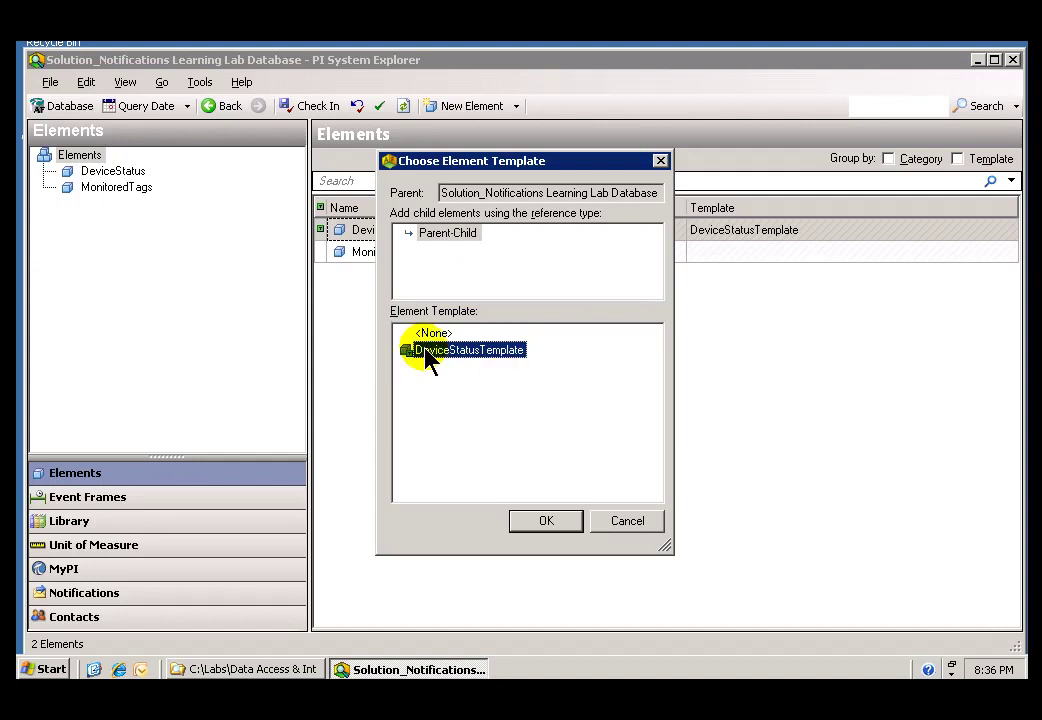
{"action": "left_click", "coordinate": [540, 527]}
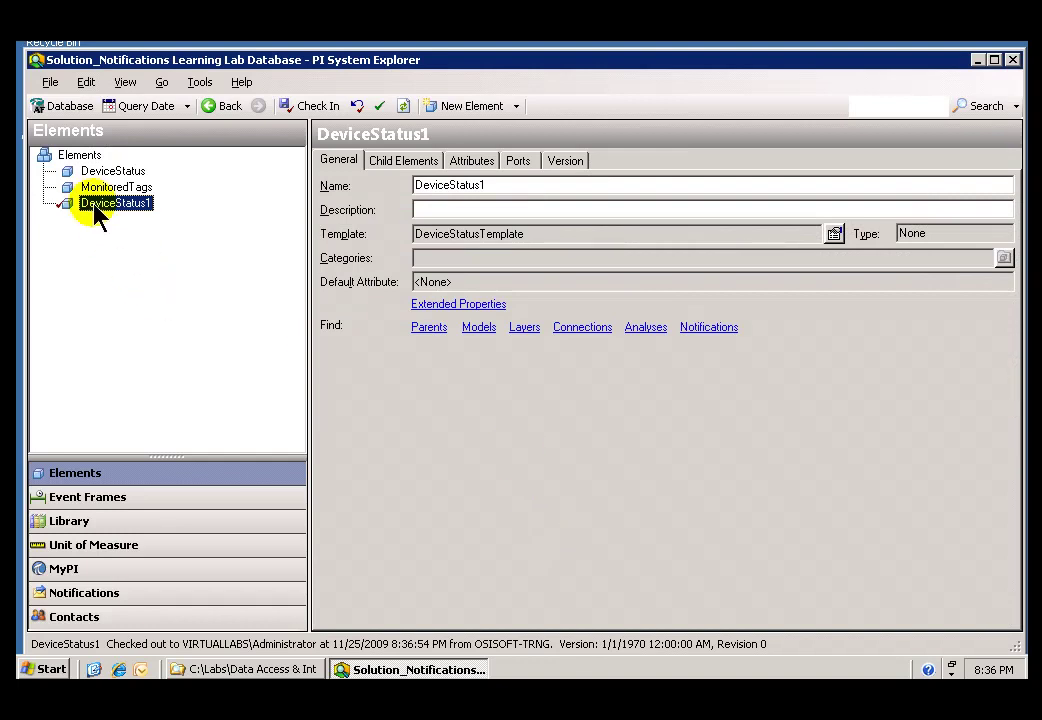
{"action": "left_click", "coordinate": [88, 172]}
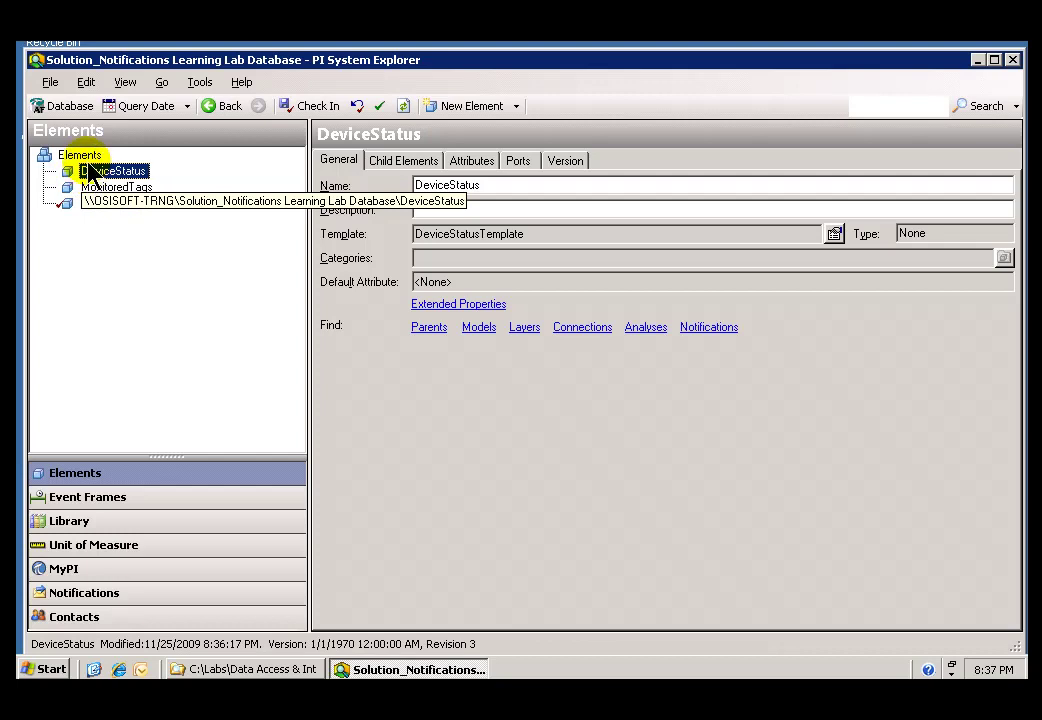
{"action": "left_click", "coordinate": [80, 156]}
Create DeviceStatus2 and DeviceStatus3 from DeviceStatusTemplate.
{"action": "right_click", "coordinate": [86, 158]}
{"action": "left_click", "coordinate": [124, 163]}
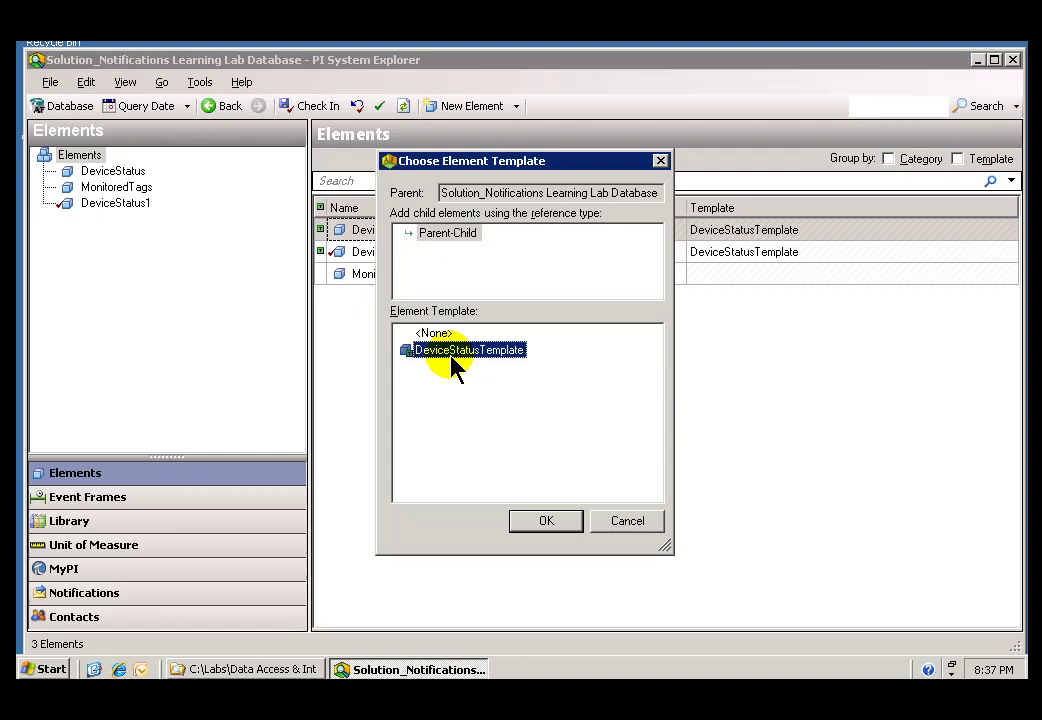
{"action": "left_click", "coordinate": [546, 521]}
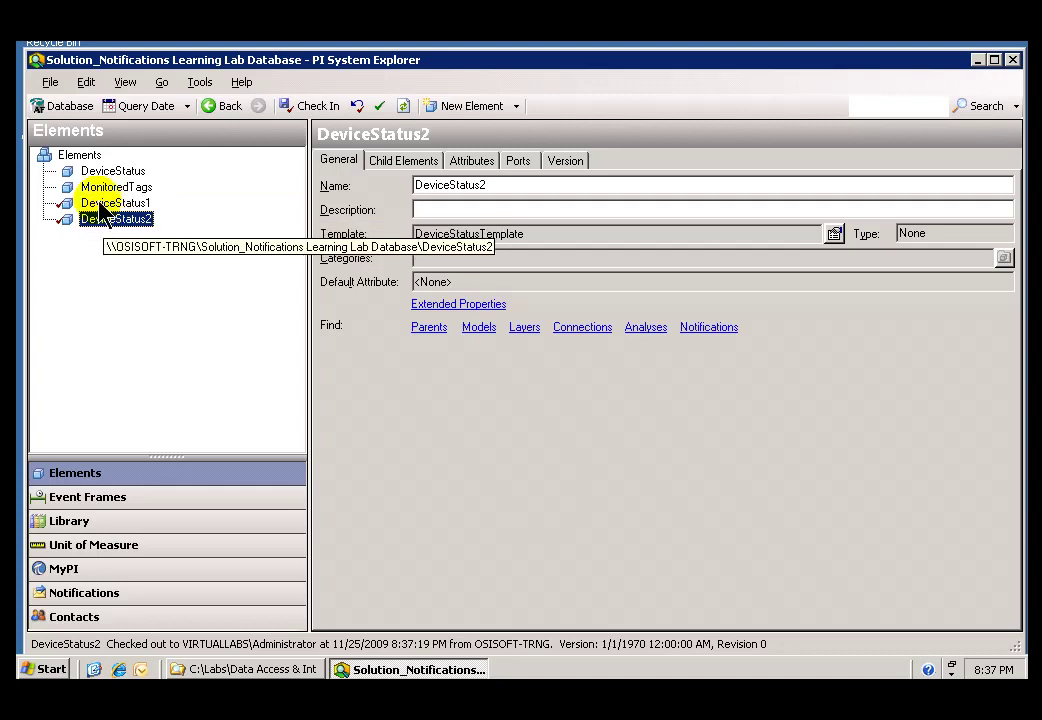
{"action": "left_click", "coordinate": [72, 155]}
{"action": "right_click", "coordinate": [76, 157]}
{"action": "left_click", "coordinate": [113, 169]}
{"action": "left_click", "coordinate": [548, 522]}
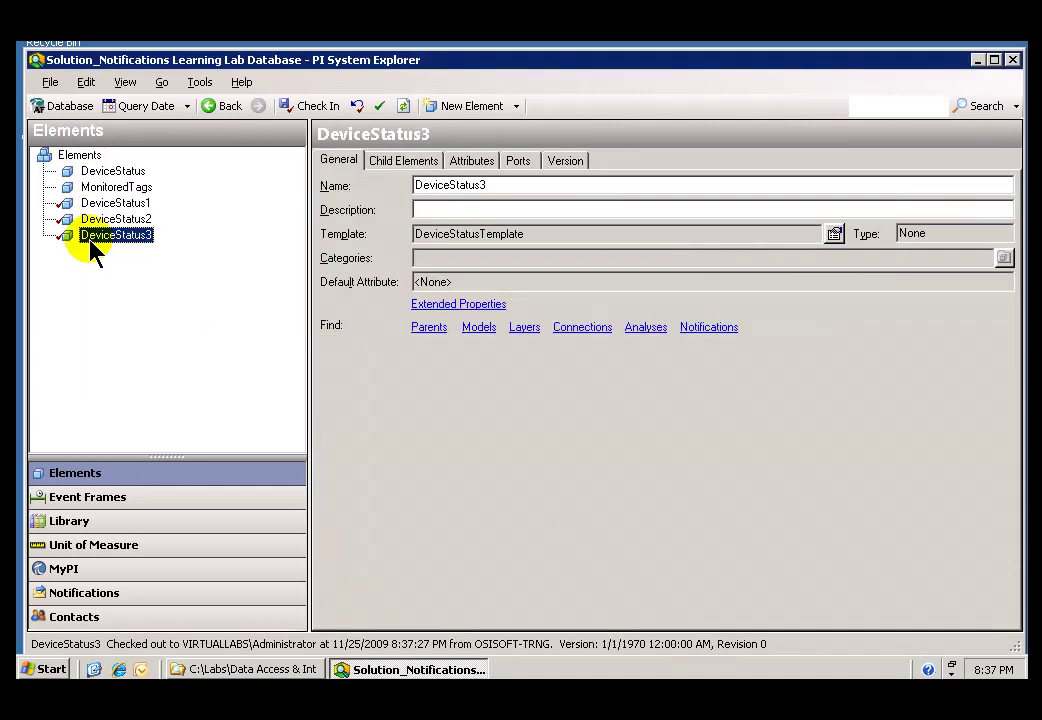
Check in DeviceStatus1–3 and review each new element's properties.
{"action": "left_click", "coordinate": [306, 106]}
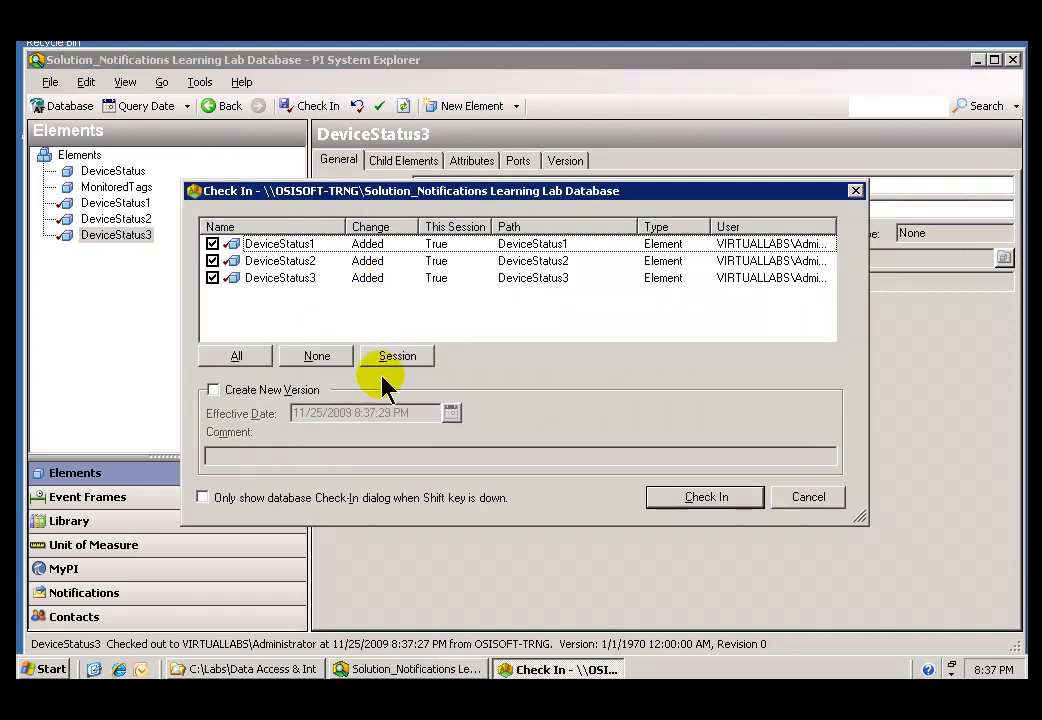
{"action": "left_click", "coordinate": [686, 497]}
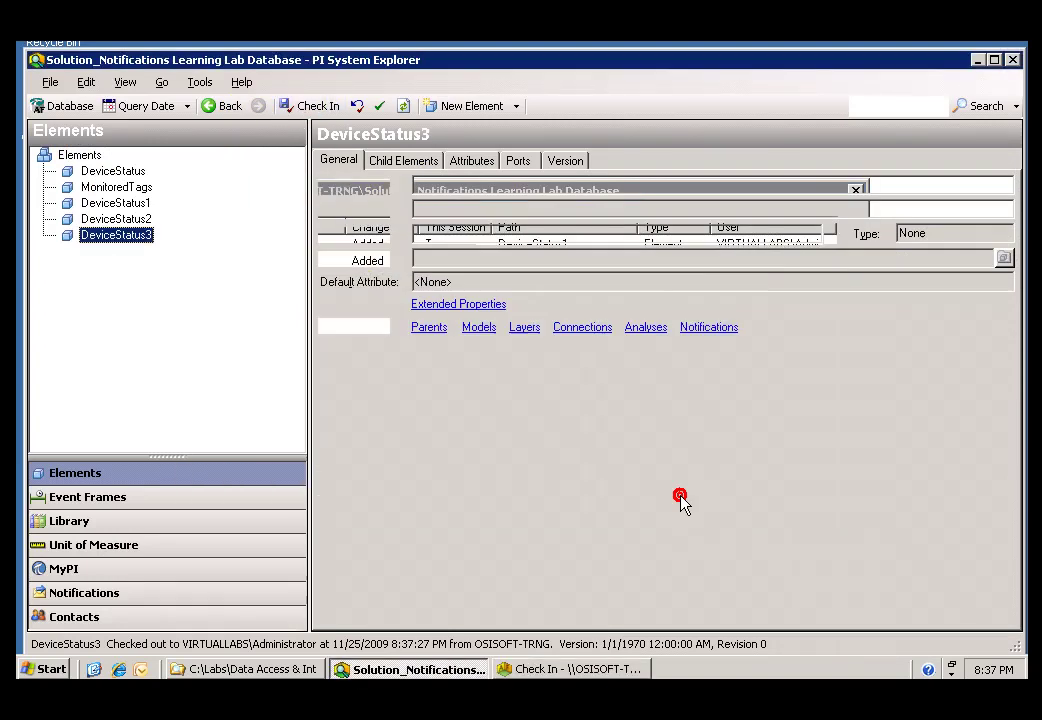
{"action": "left_click", "coordinate": [100, 205]}
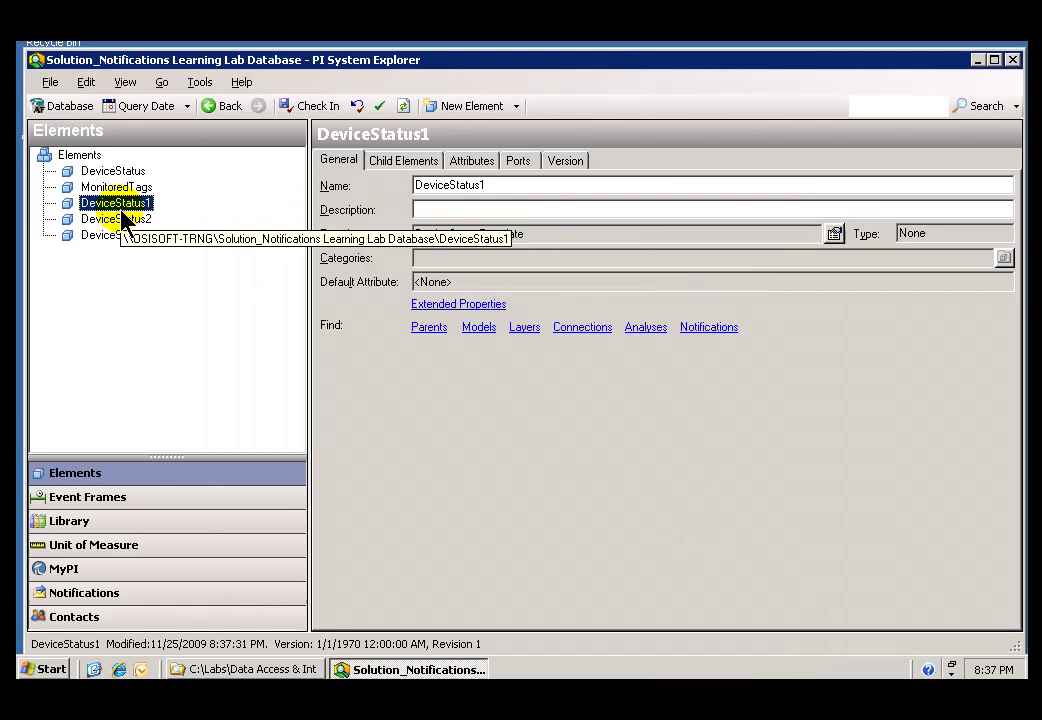
{"action": "left_click", "coordinate": [118, 219]}
{"action": "left_click", "coordinate": [90, 235]}
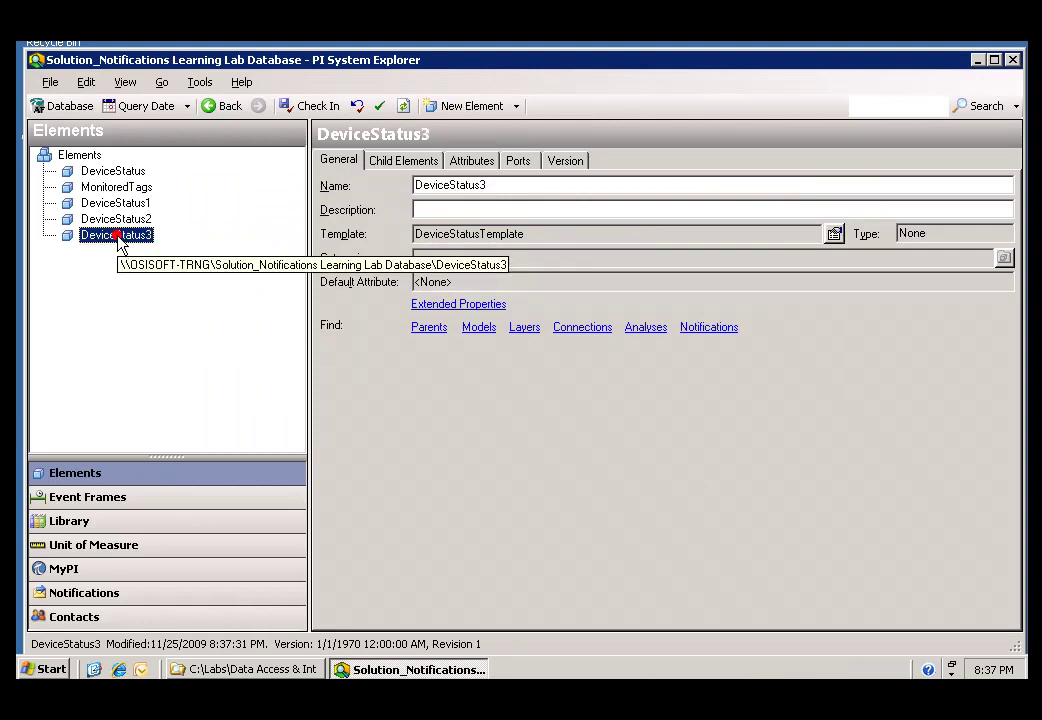
{"action": "left_click", "coordinate": [110, 171]}
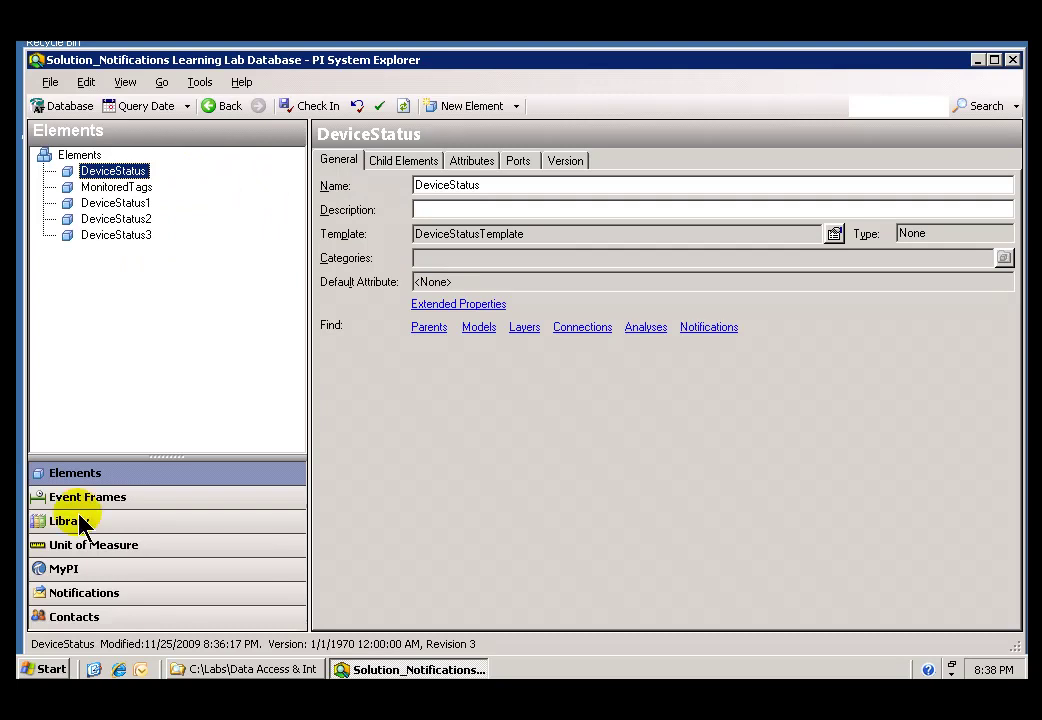
Review Status Notification's four trigger conditions on DeviceStatus, then return to its Overview.
{"action": "left_click", "coordinate": [105, 596]}
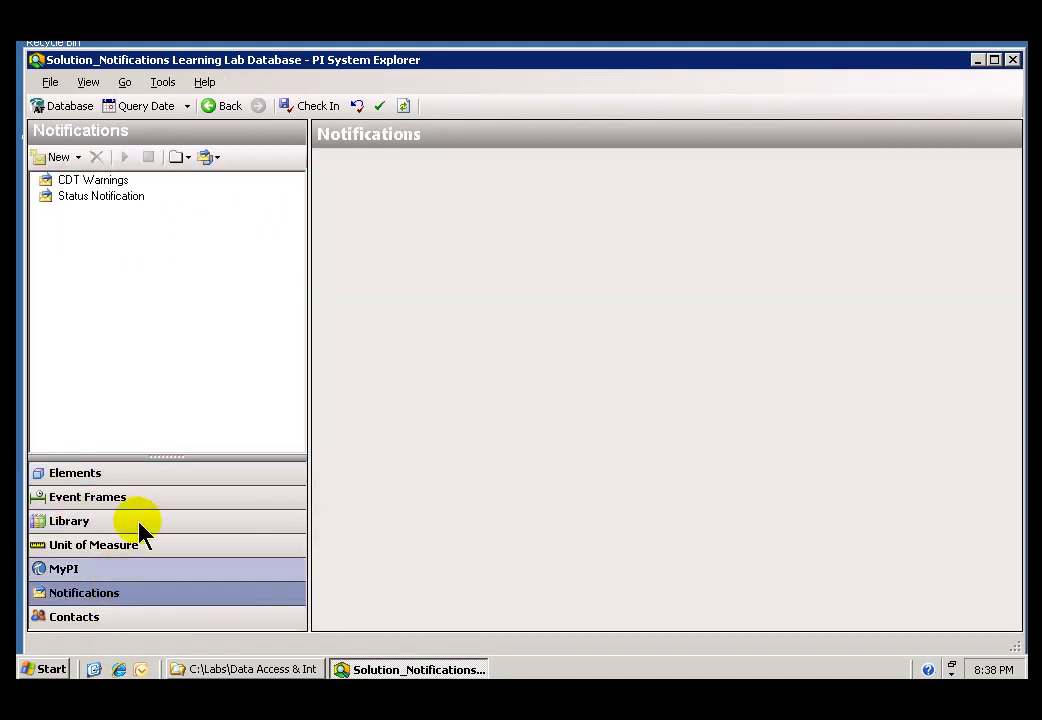
{"action": "left_click", "coordinate": [74, 203]}
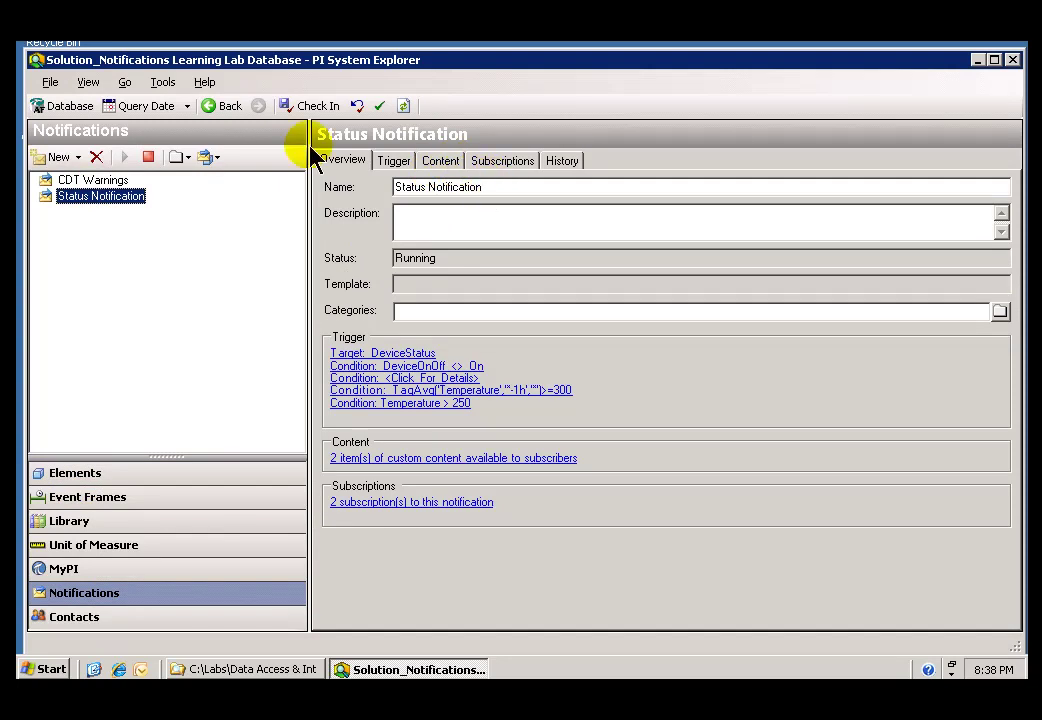
{"action": "left_click", "coordinate": [400, 162]}
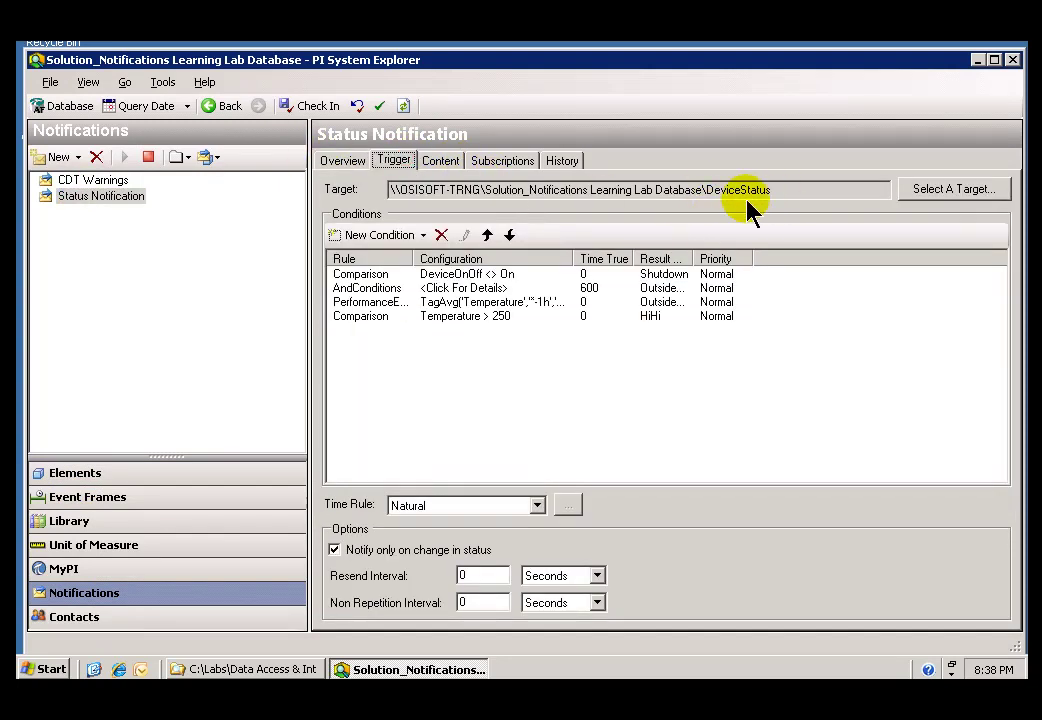
{"action": "left_click", "coordinate": [84, 594]}
{"action": "left_click", "coordinate": [48, 181]}
{"action": "left_click", "coordinate": [55, 197]}
{"action": "left_click", "coordinate": [336, 161]}
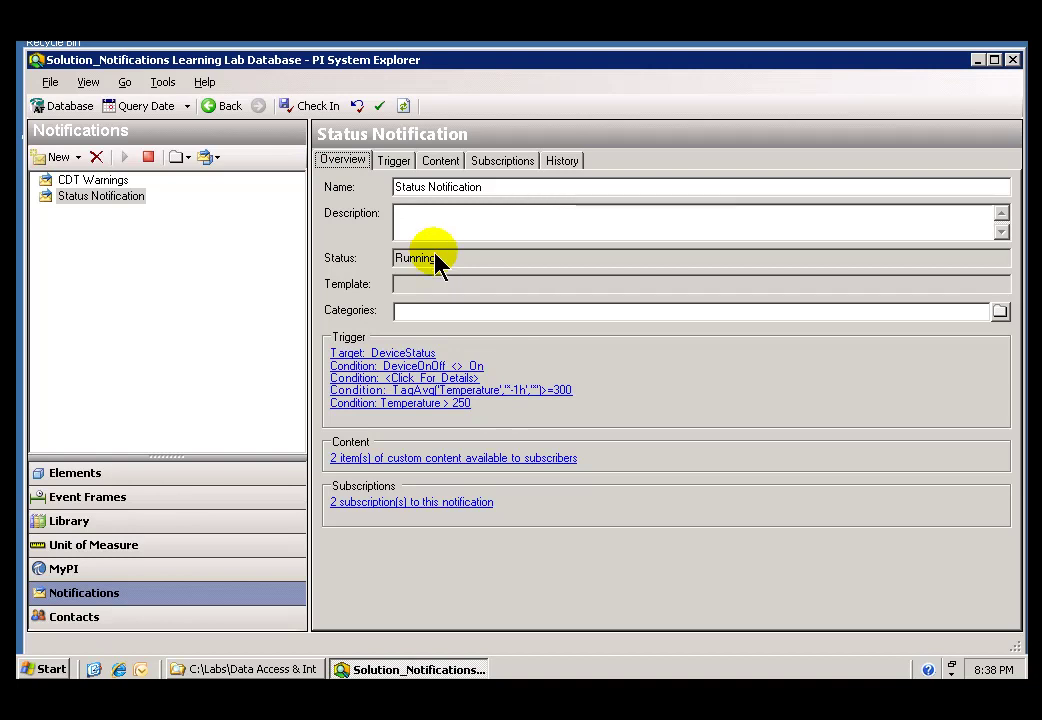
Convert Status Notification into Status NotificationTemplate, check it in, and inspect it in the library.
{"action": "right_click", "coordinate": [103, 198]}
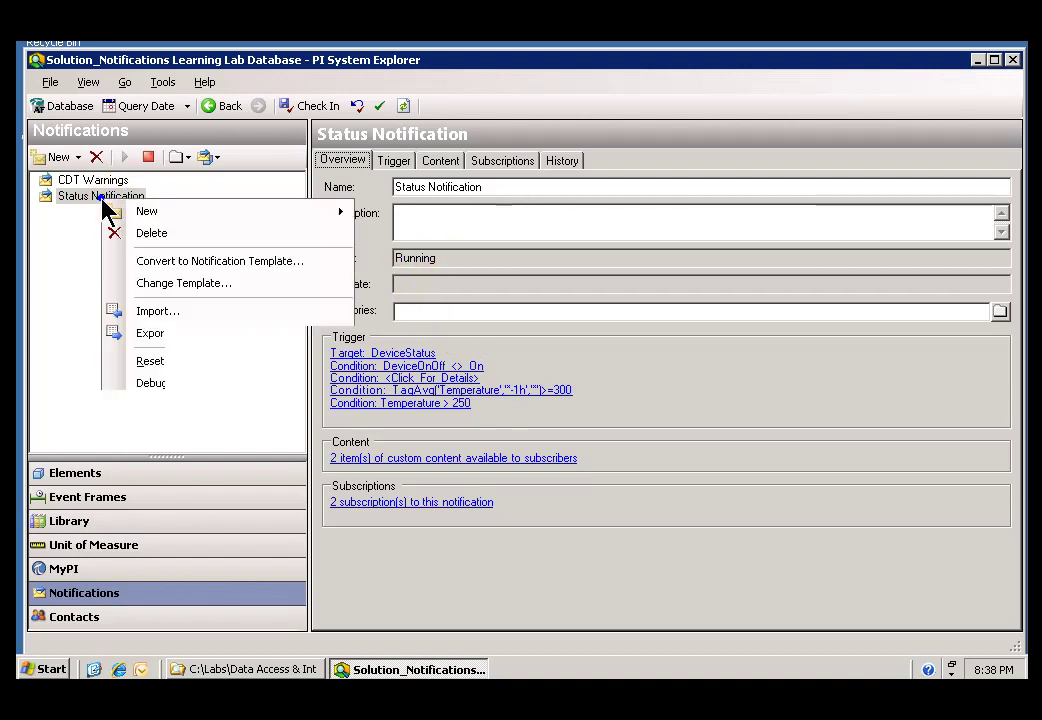
{"action": "left_click", "coordinate": [225, 268]}
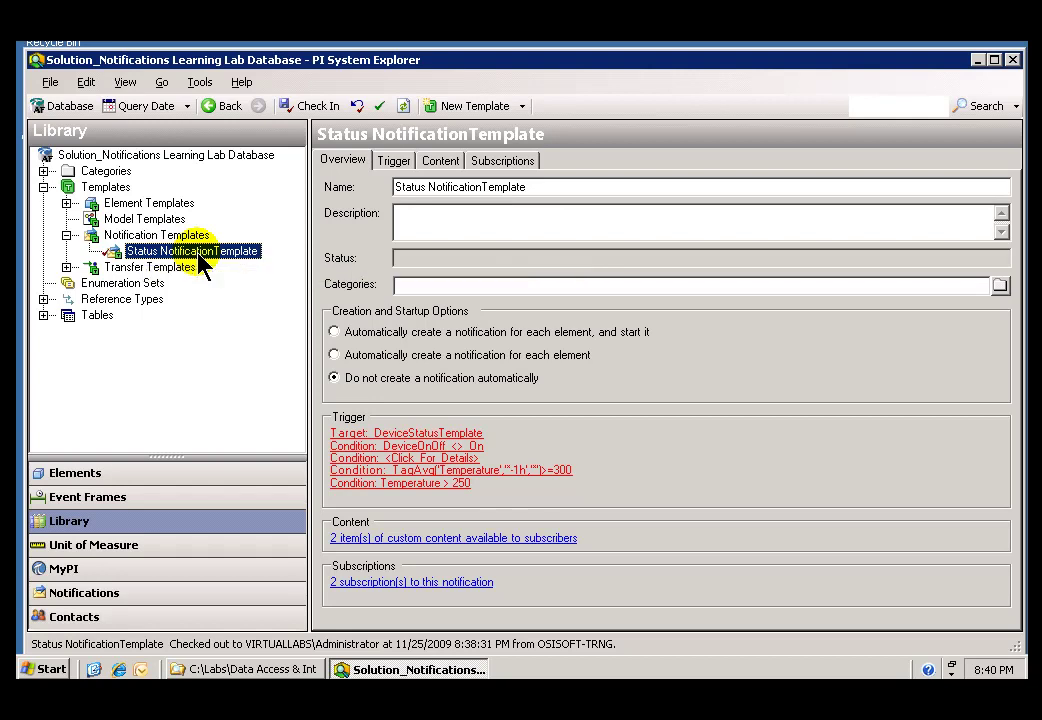
{"action": "left_click", "coordinate": [314, 106]}
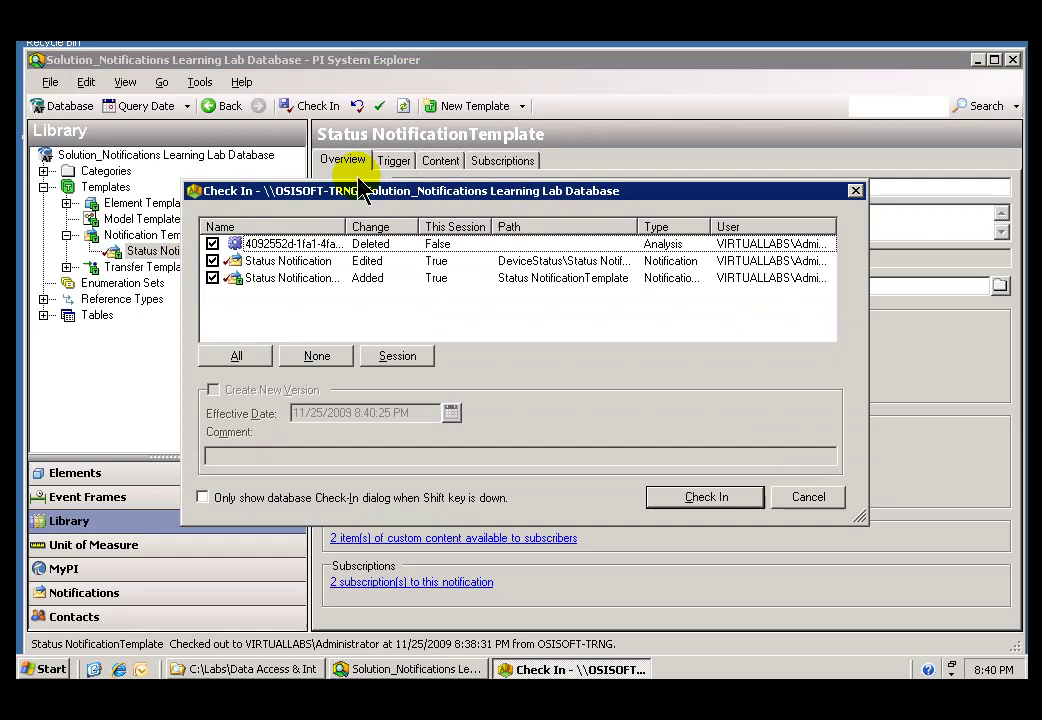
{"action": "left_click", "coordinate": [710, 493]}
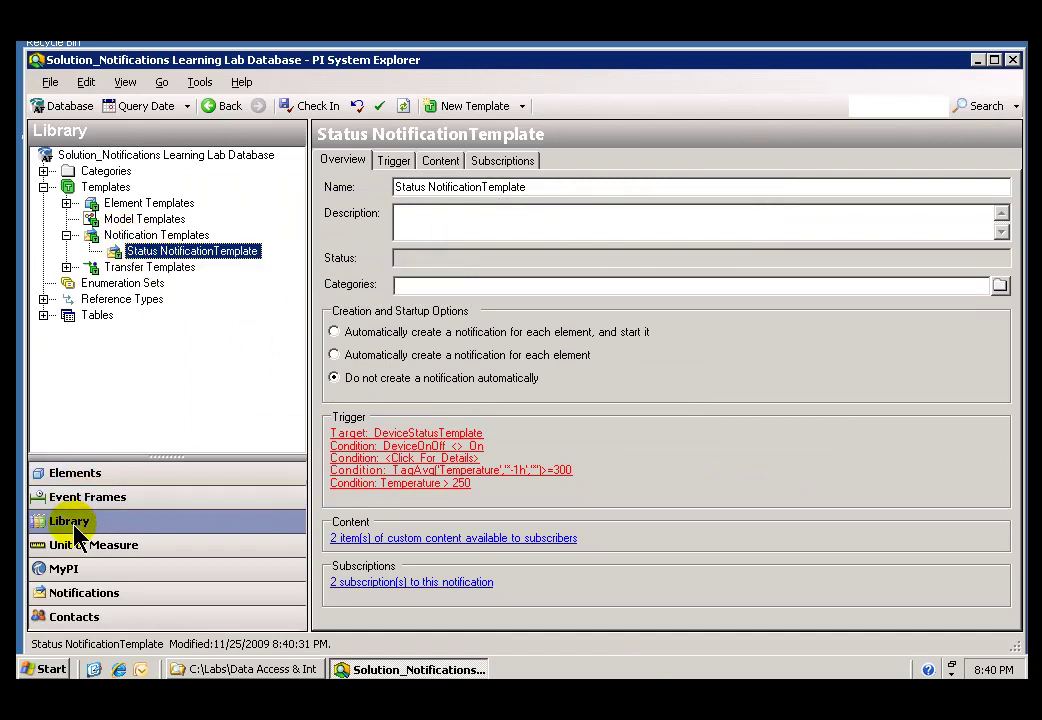
{"action": "left_click", "coordinate": [66, 203]}
{"action": "left_click", "coordinate": [136, 220]}
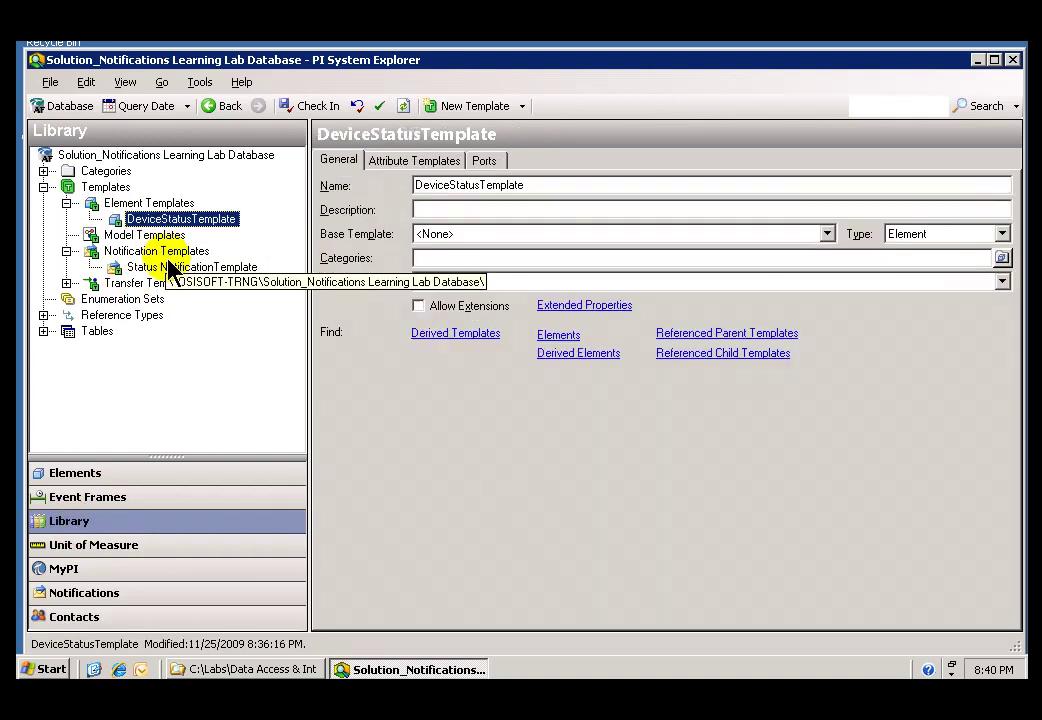
{"action": "left_click", "coordinate": [135, 268]}
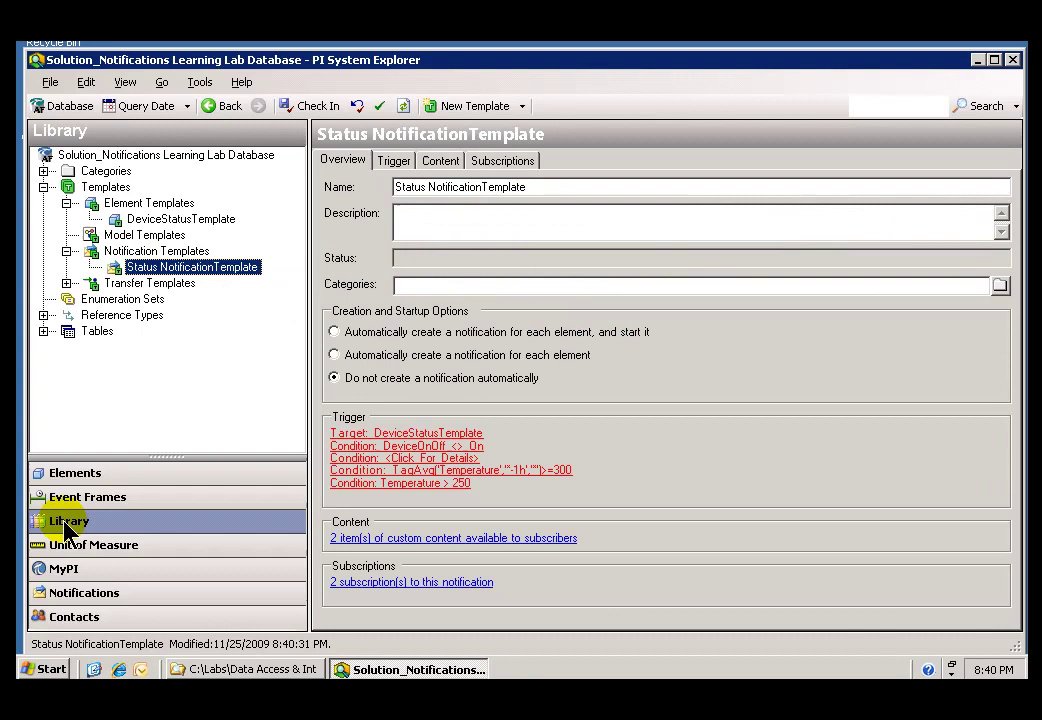
Create notifications from Status NotificationTemplate targeting DeviceStatus1, DeviceStatus2 and DeviceStatus3.
{"action": "left_click", "coordinate": [75, 594]}
{"action": "left_click", "coordinate": [84, 198]}
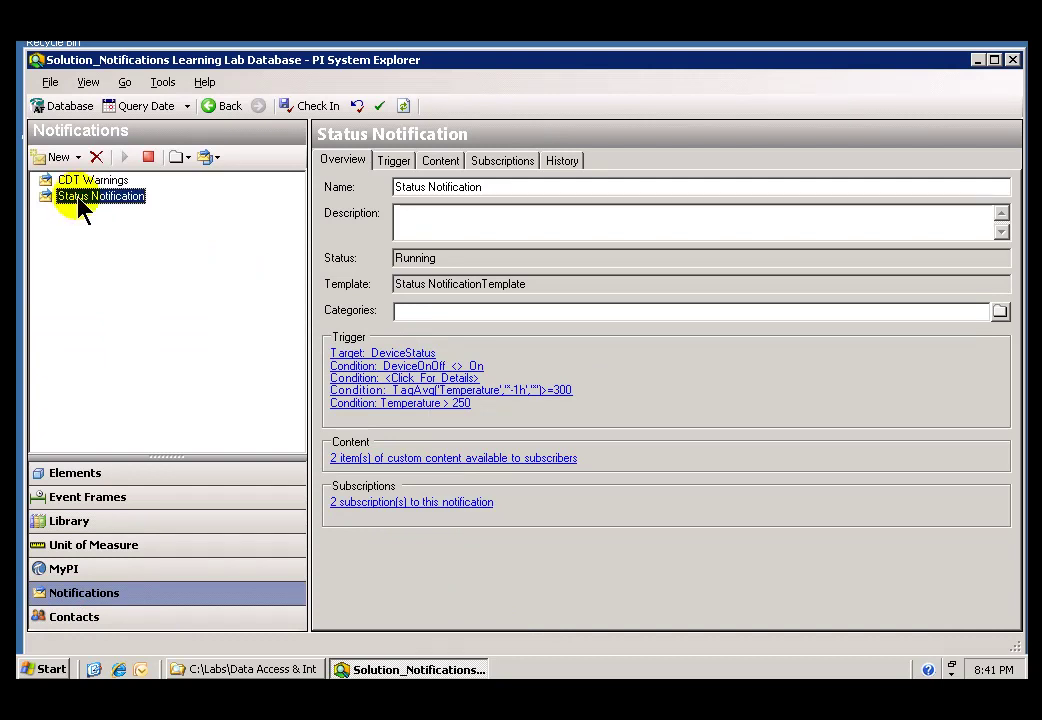
{"action": "right_click", "coordinate": [80, 202]}
{"action": "mouse_move", "coordinate": [123, 209]}
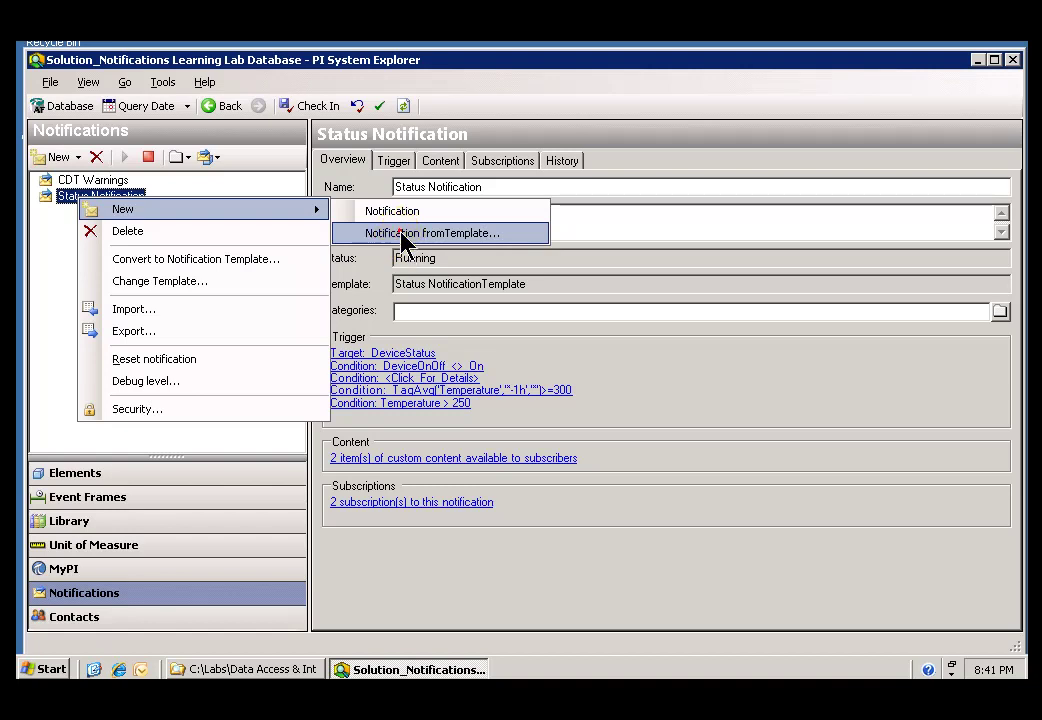
{"action": "left_click", "coordinate": [401, 238]}
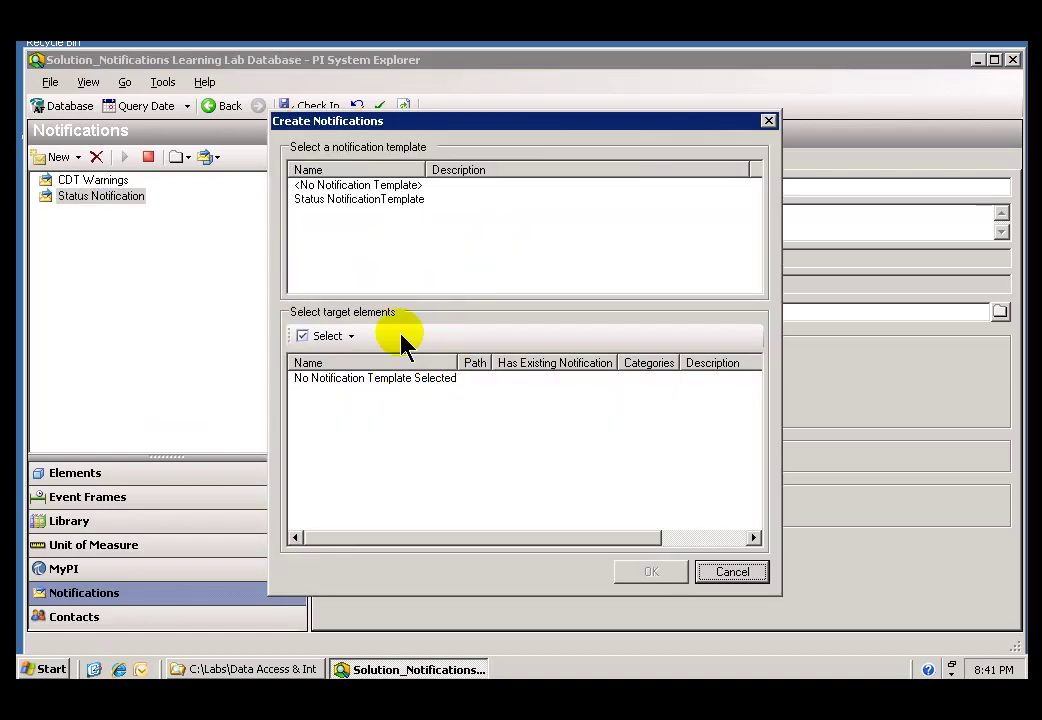
{"action": "left_click", "coordinate": [341, 199]}
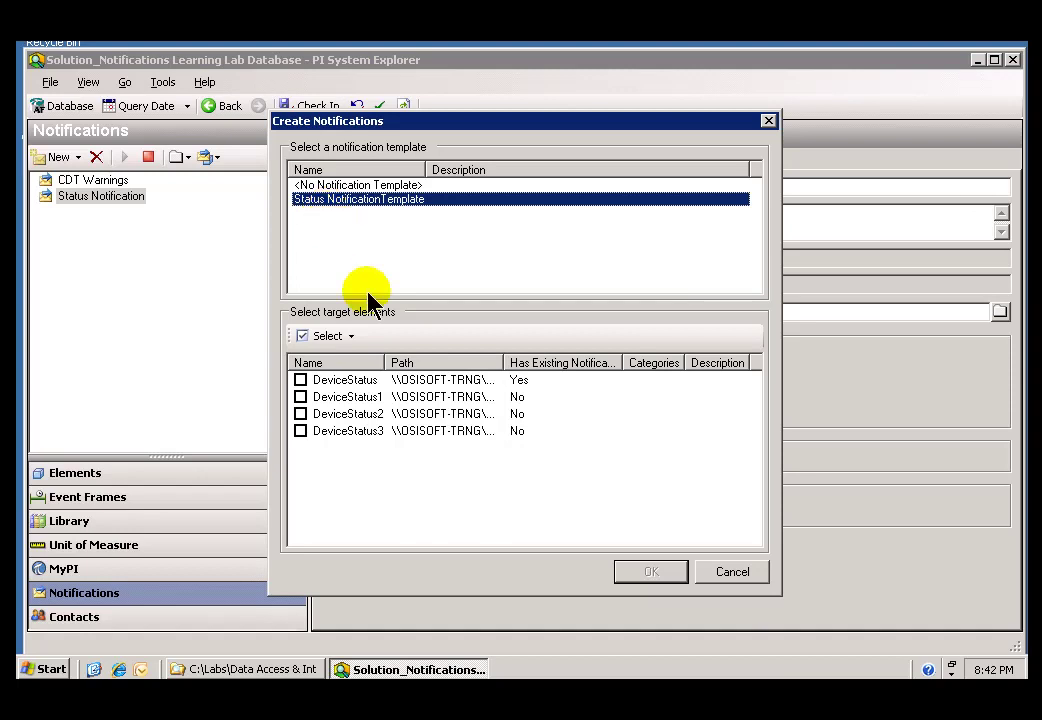
{"action": "left_click", "coordinate": [300, 397]}
{"action": "left_click", "coordinate": [300, 431]}
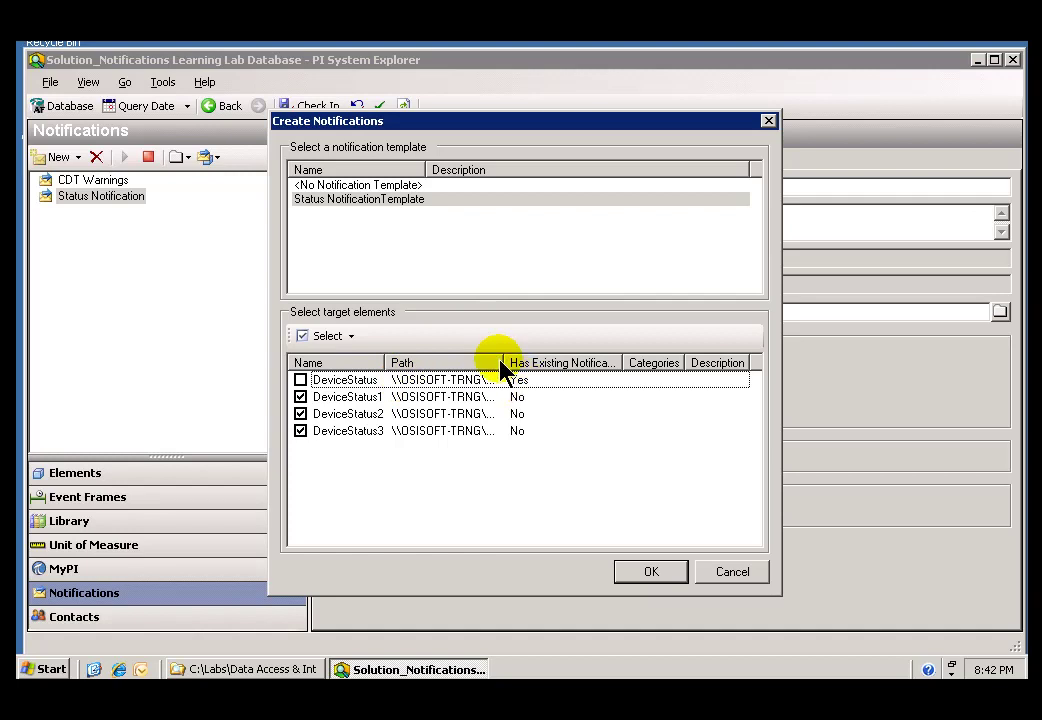
{"action": "left_click_drag", "start_coordinate": [505, 365], "coordinate": [550, 365]}
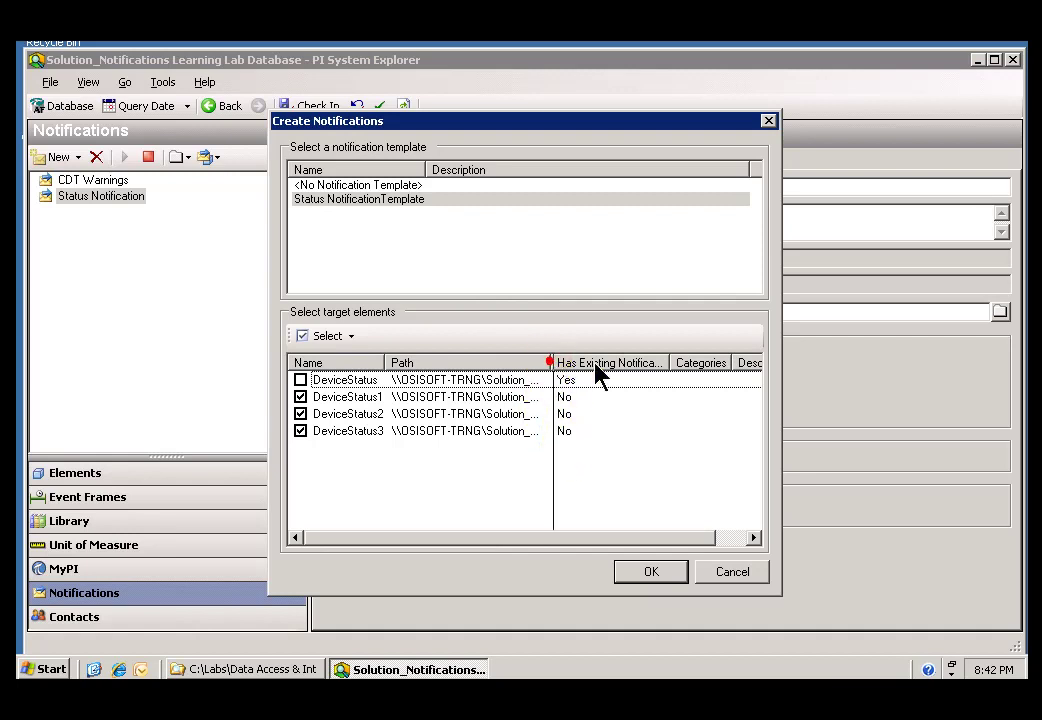
{"action": "left_click_drag", "start_coordinate": [551, 363], "coordinate": [727, 365]}
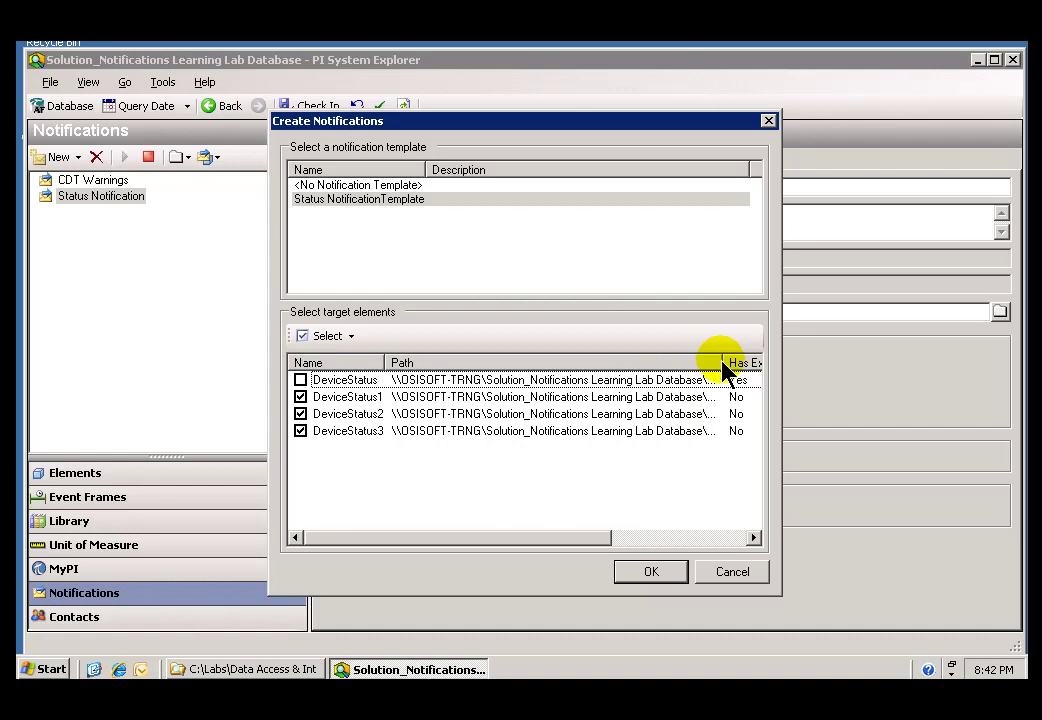
{"action": "left_click_drag", "start_coordinate": [725, 363], "coordinate": [521, 363]}
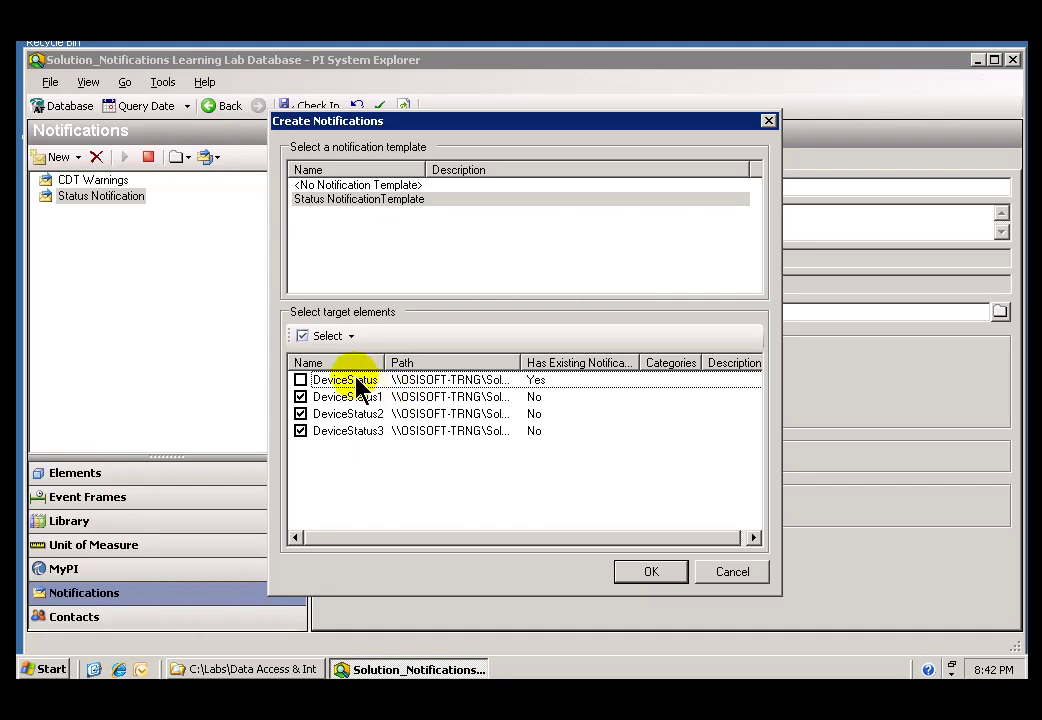
{"action": "left_click", "coordinate": [641, 573]}
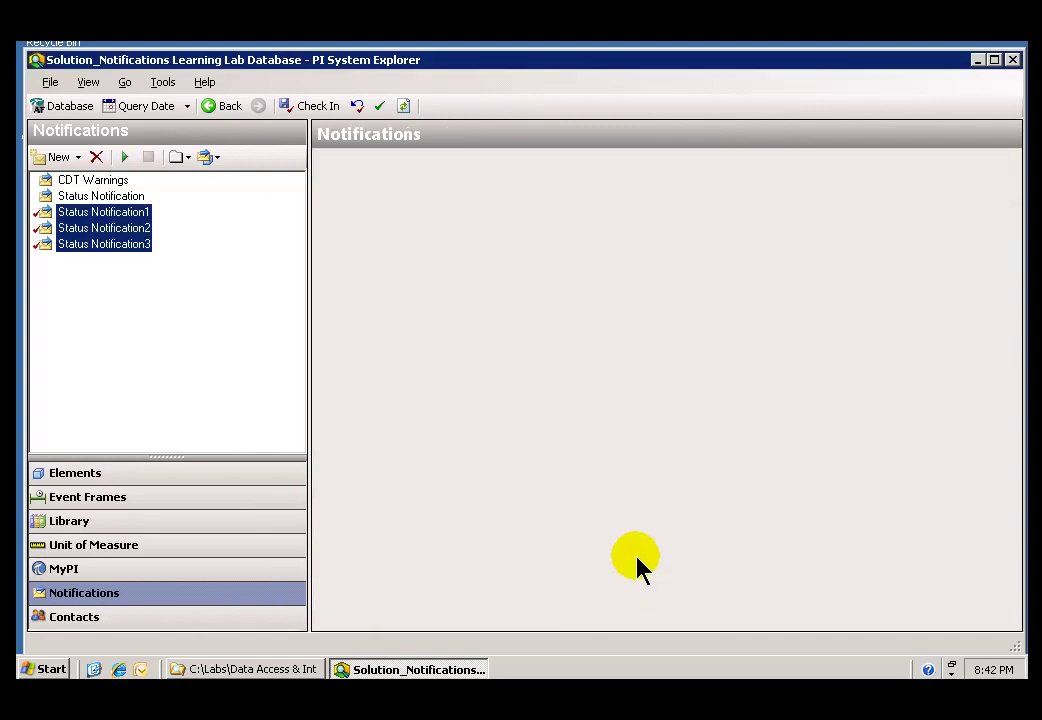
{"action": "left_click", "coordinate": [310, 106]}
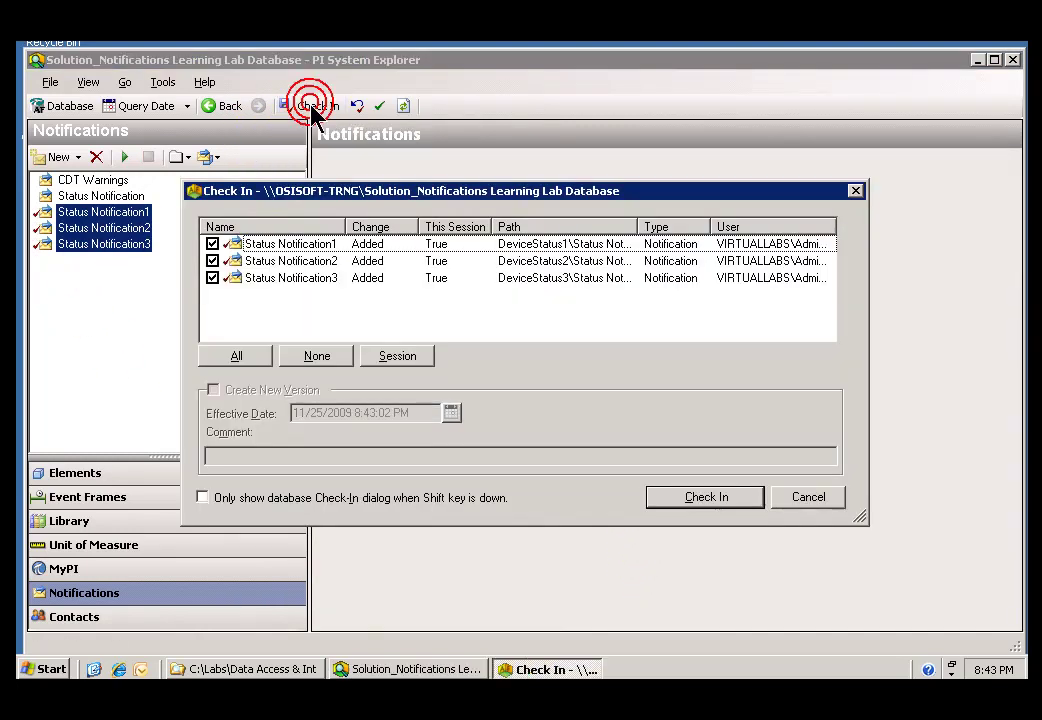
{"action": "left_click", "coordinate": [672, 513]}
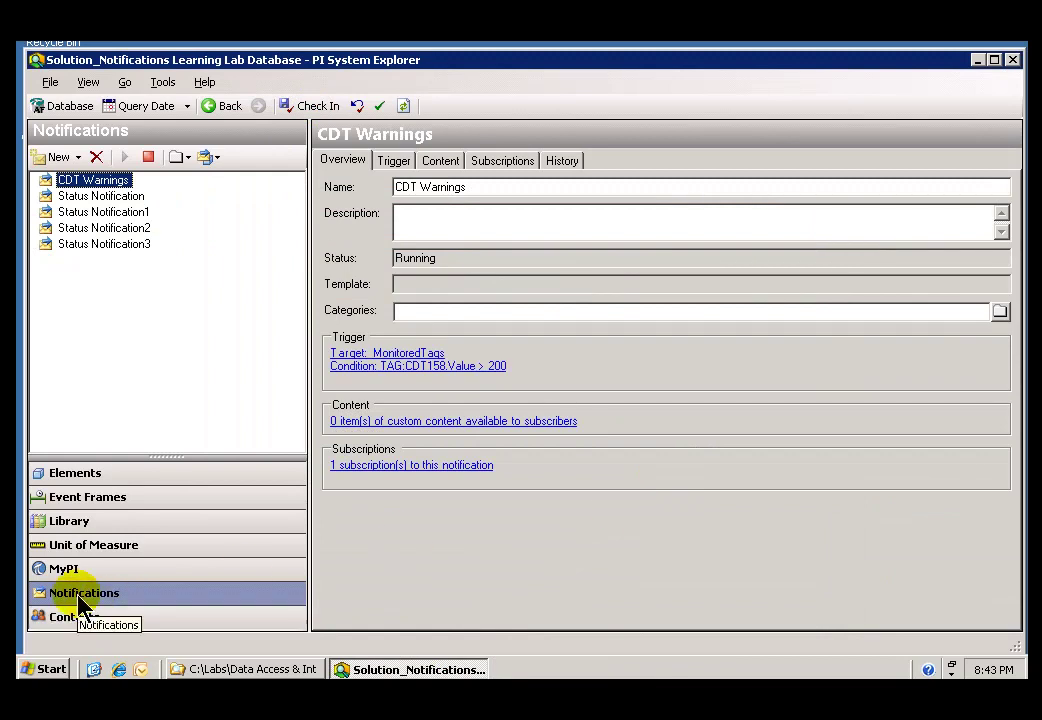
{"action": "left_click", "coordinate": [88, 213]}
{"action": "left_click", "coordinate": [393, 161]}
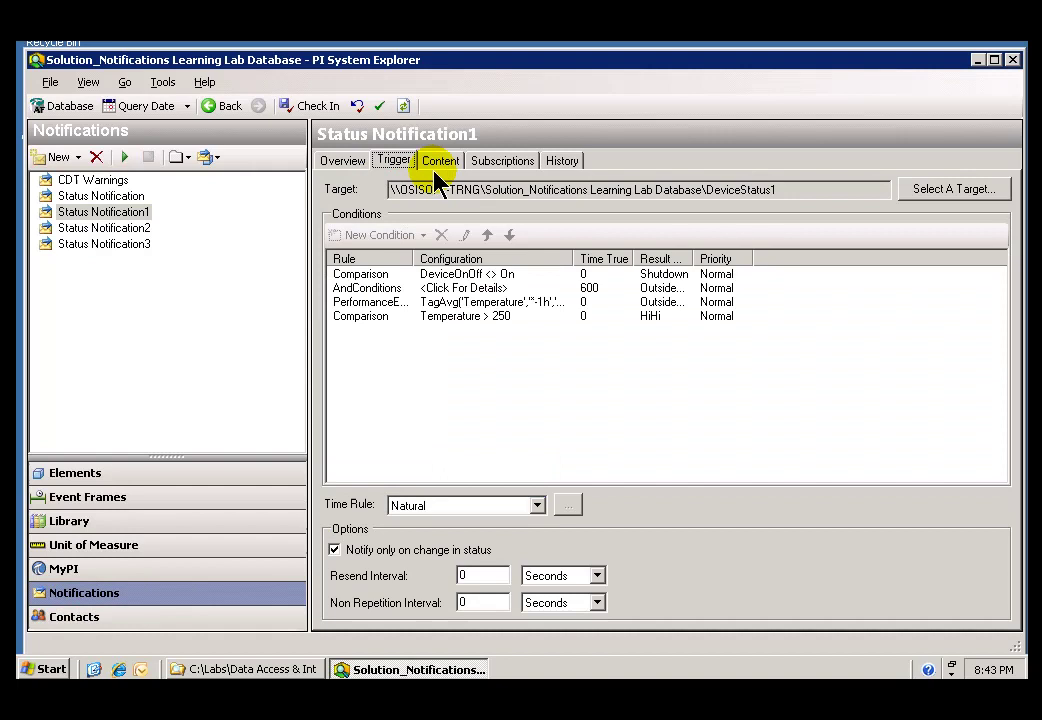
{"action": "left_click", "coordinate": [441, 164]}
{"action": "left_click", "coordinate": [510, 166]}
{"action": "left_click", "coordinate": [80, 229]}
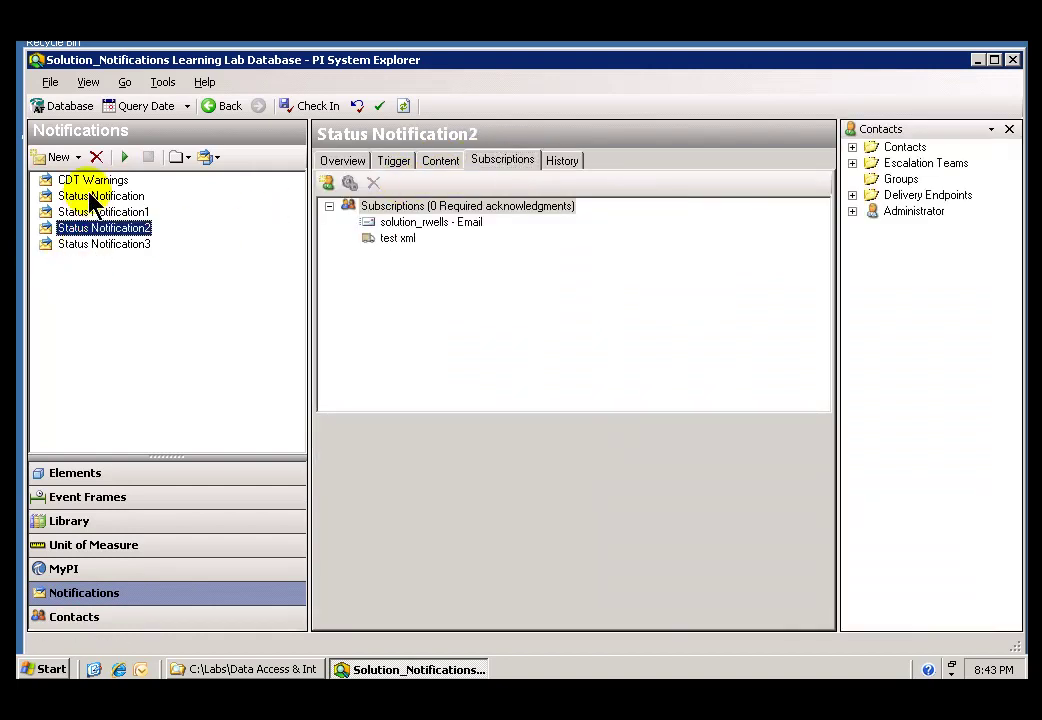
{"action": "left_click", "coordinate": [88, 196]}
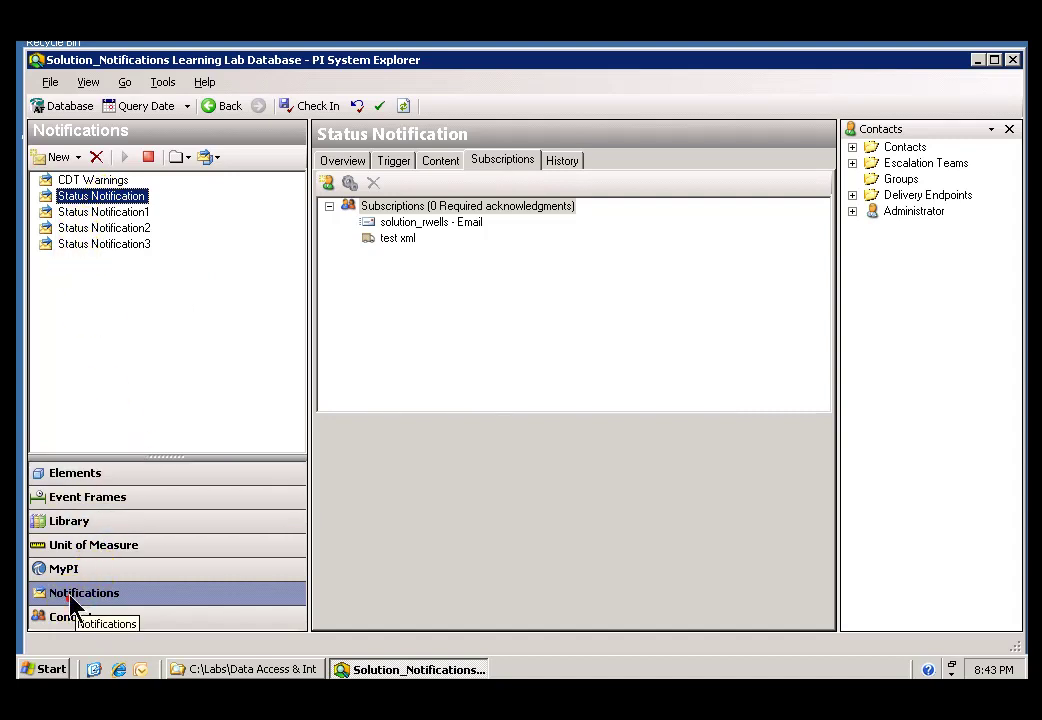
Set Status NotificationTemplate to automatically create a notification for each element.
{"action": "left_click", "coordinate": [63, 521]}
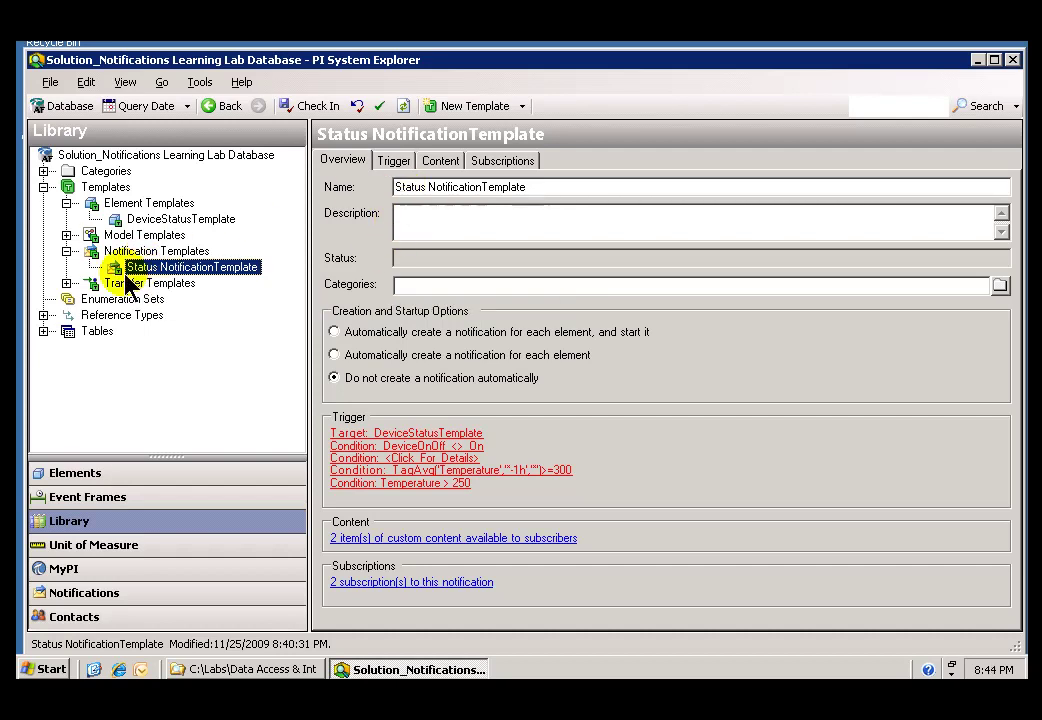
{"action": "left_click", "coordinate": [335, 332]}
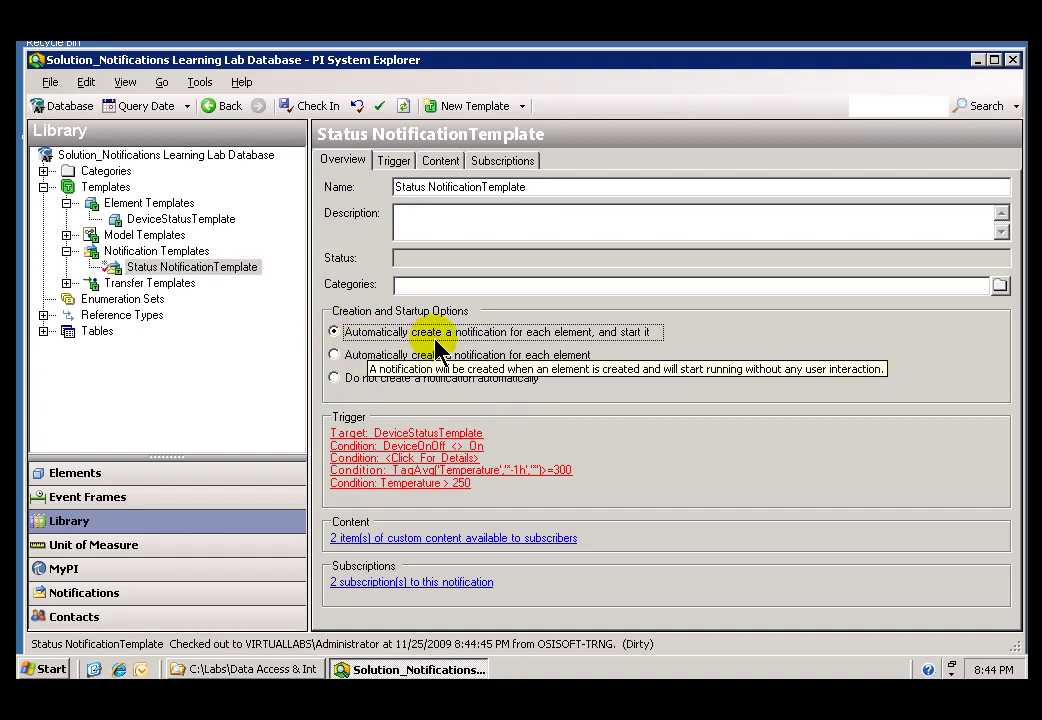
{"action": "left_click", "coordinate": [335, 357]}
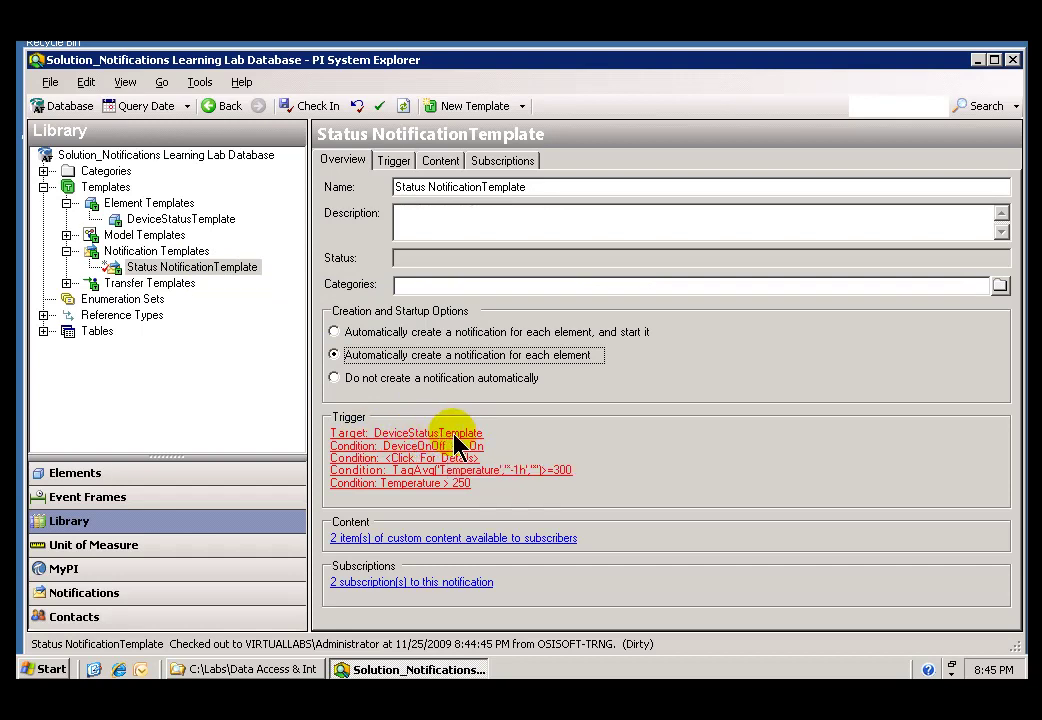
Check in the four edited items and review DeviceStatusTemplate and Status NotificationTemplate in the library.
{"action": "left_click", "coordinate": [318, 106]}
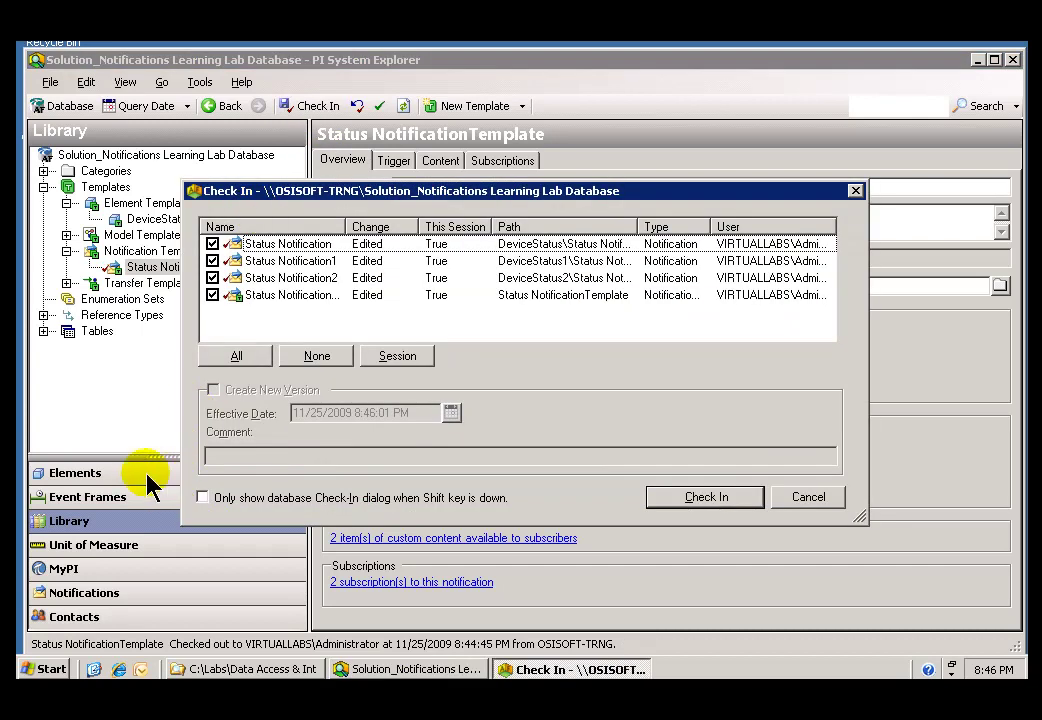
{"action": "left_click", "coordinate": [700, 497]}
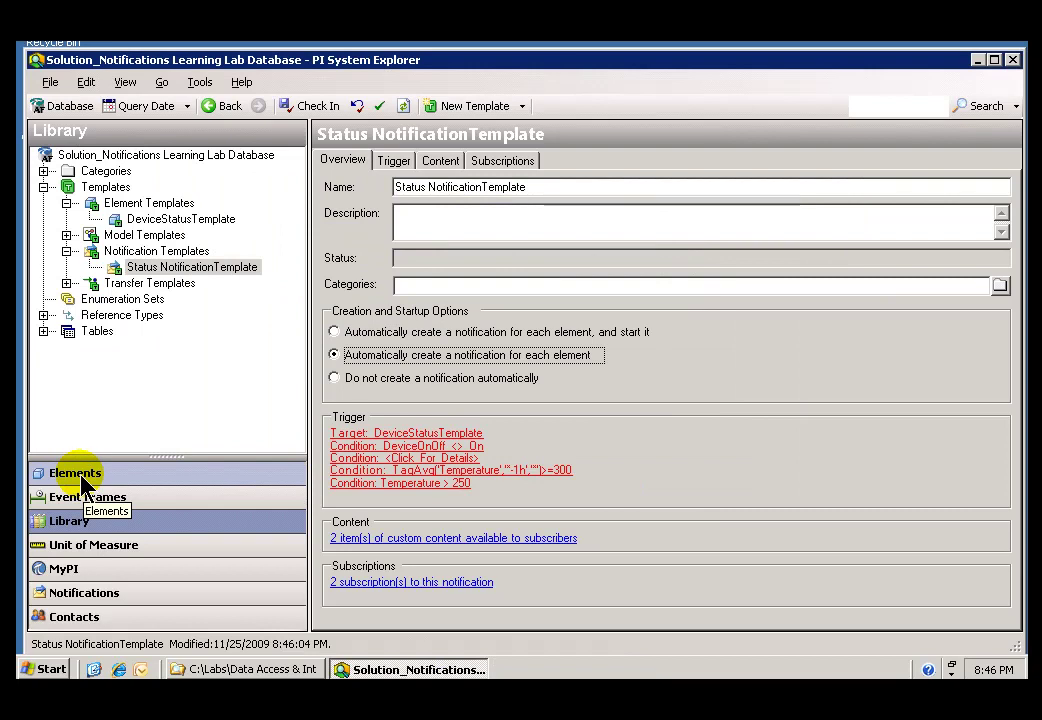
{"action": "left_click", "coordinate": [70, 522]}
{"action": "left_click", "coordinate": [150, 219]}
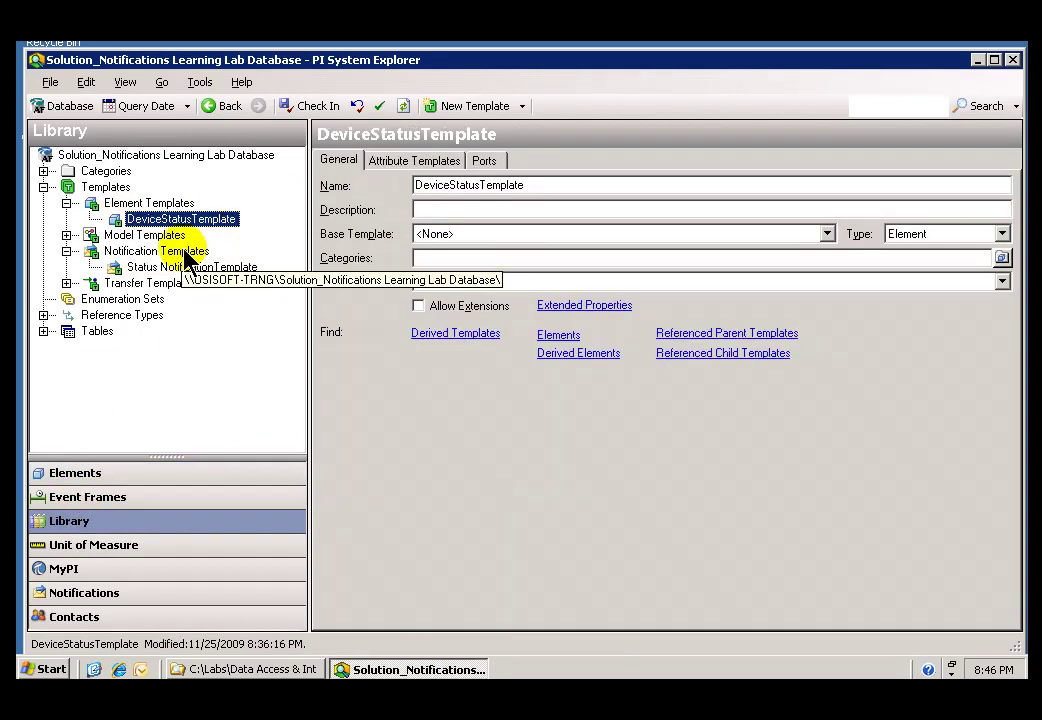
{"action": "left_click", "coordinate": [142, 269]}
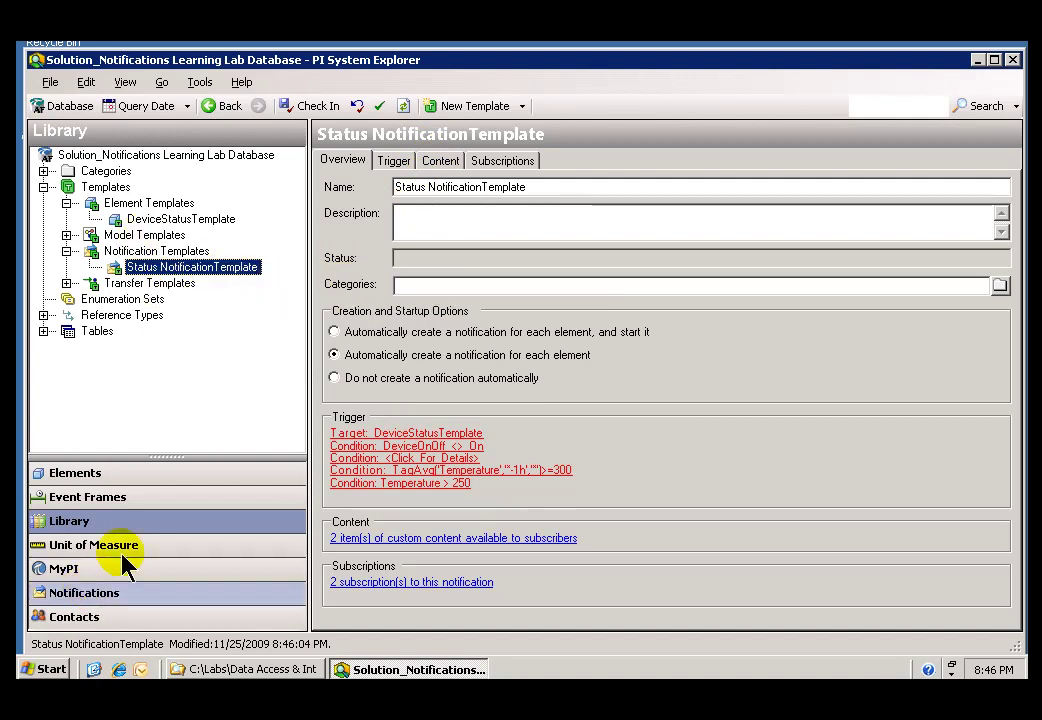
Glance at Notifications and return to the Elements list showing DeviceStatus through DeviceStatus3.
{"action": "left_click", "coordinate": [72, 475]}
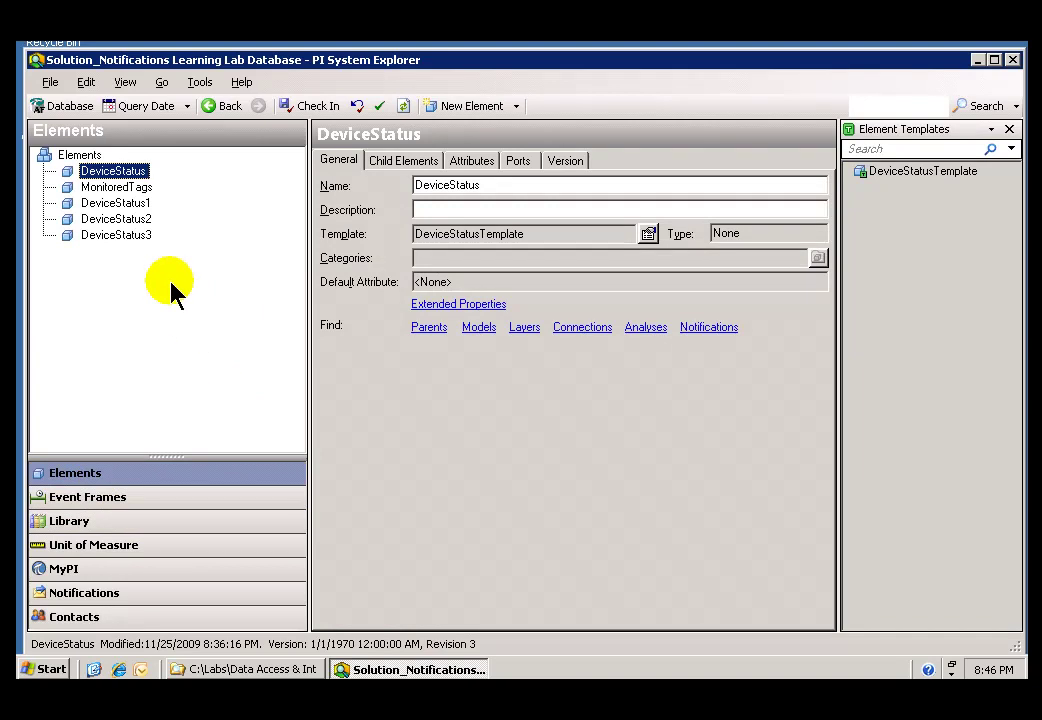
{"action": "left_click", "coordinate": [60, 592]}
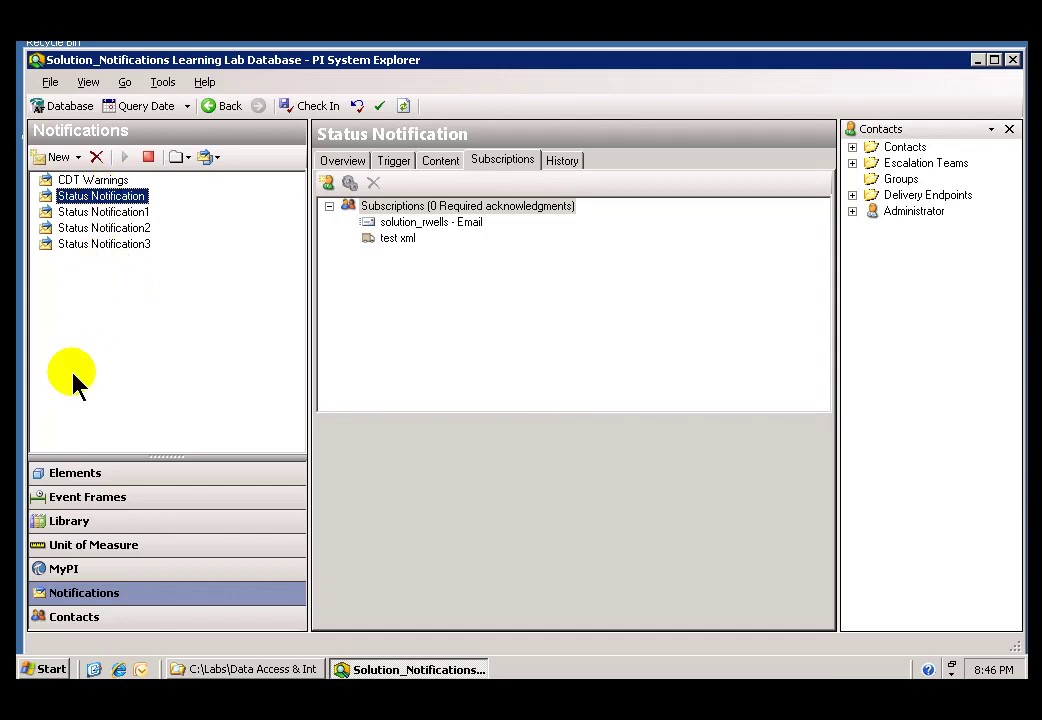
{"action": "left_click", "coordinate": [62, 473]}
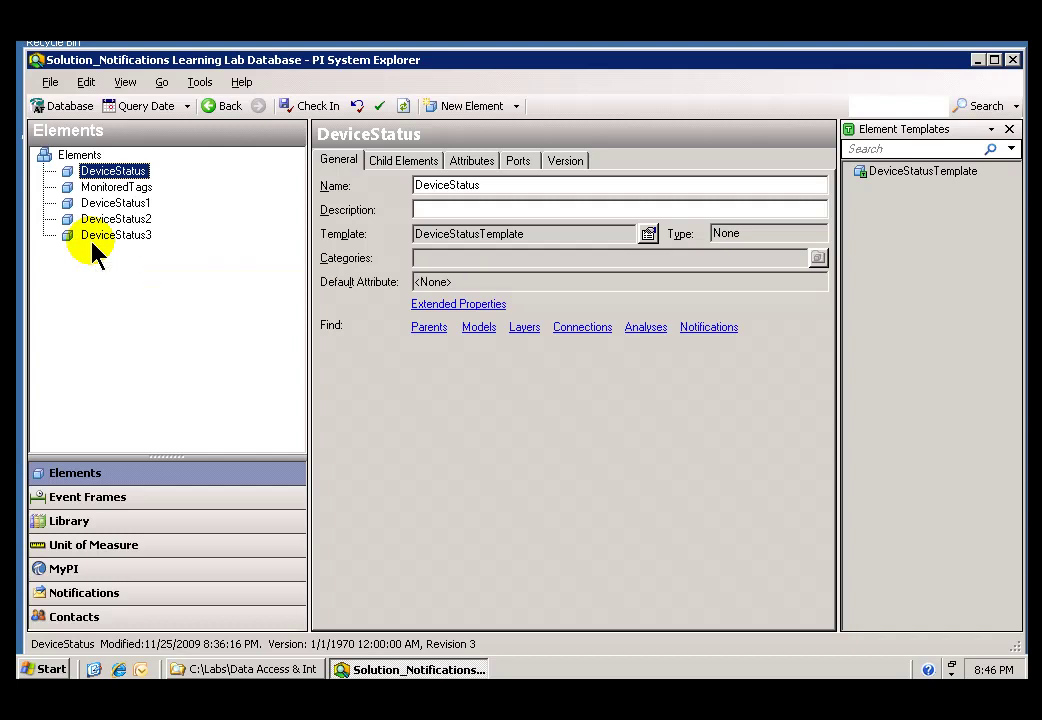
Create DeviceStatus4 from DeviceStatusTemplate and check it in with its auto-created notification.
{"action": "left_click", "coordinate": [78, 157]}
{"action": "right_click", "coordinate": [79, 157]}
{"action": "left_click", "coordinate": [135, 170]}
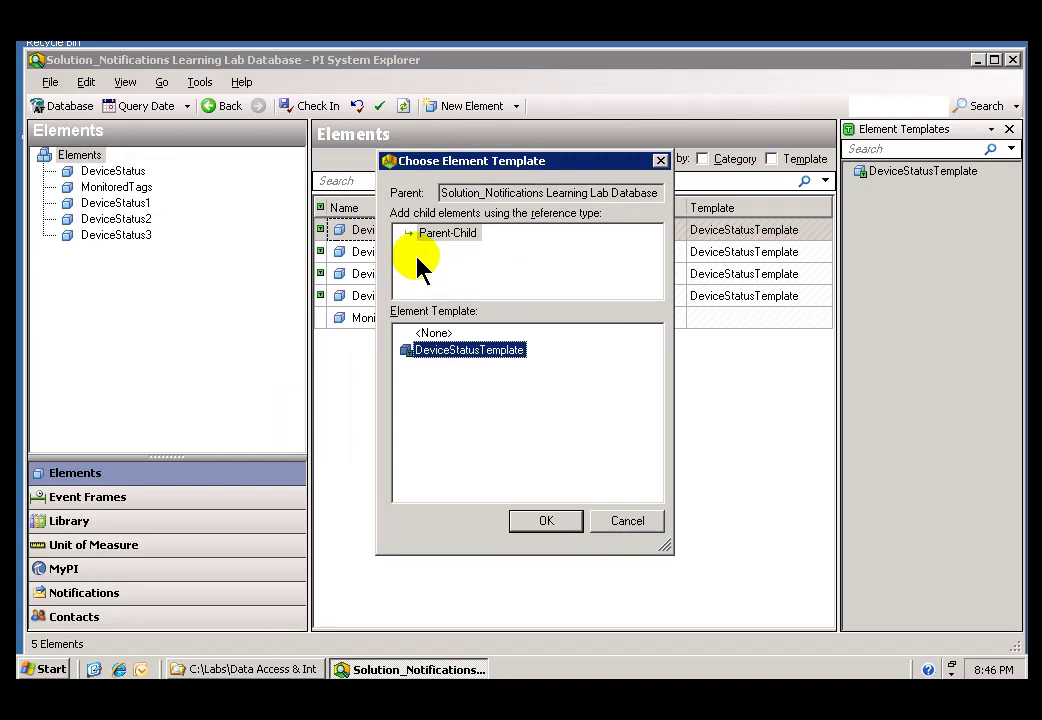
{"action": "left_click", "coordinate": [434, 333]}
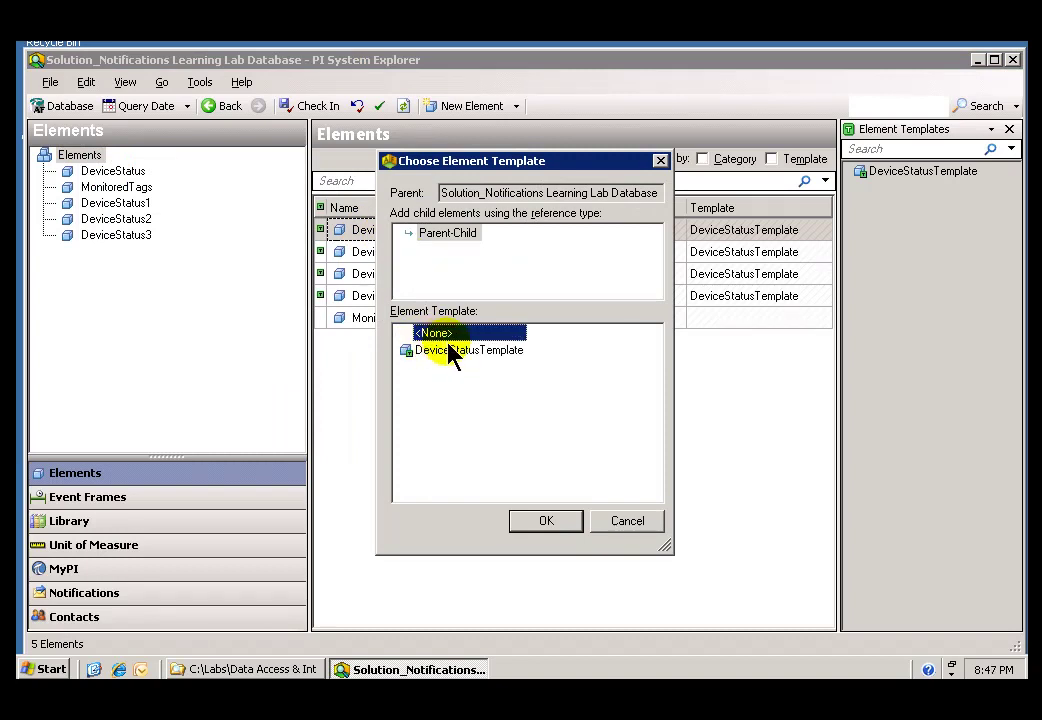
{"action": "left_click", "coordinate": [441, 353]}
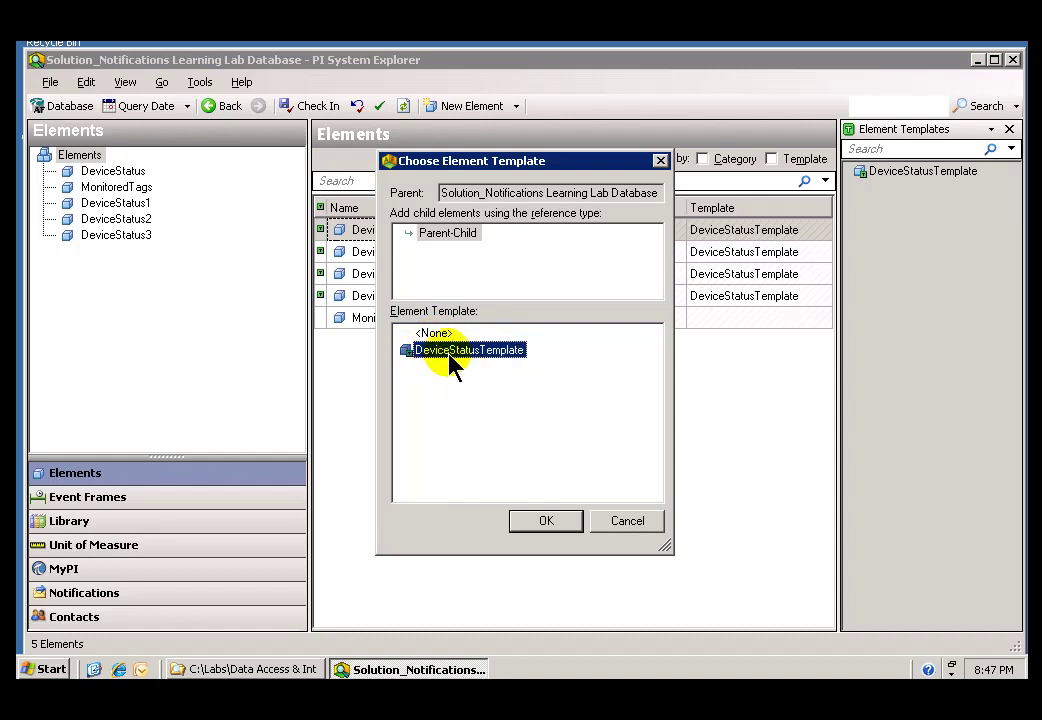
{"action": "left_click", "coordinate": [437, 336]}
{"action": "left_click", "coordinate": [441, 350]}
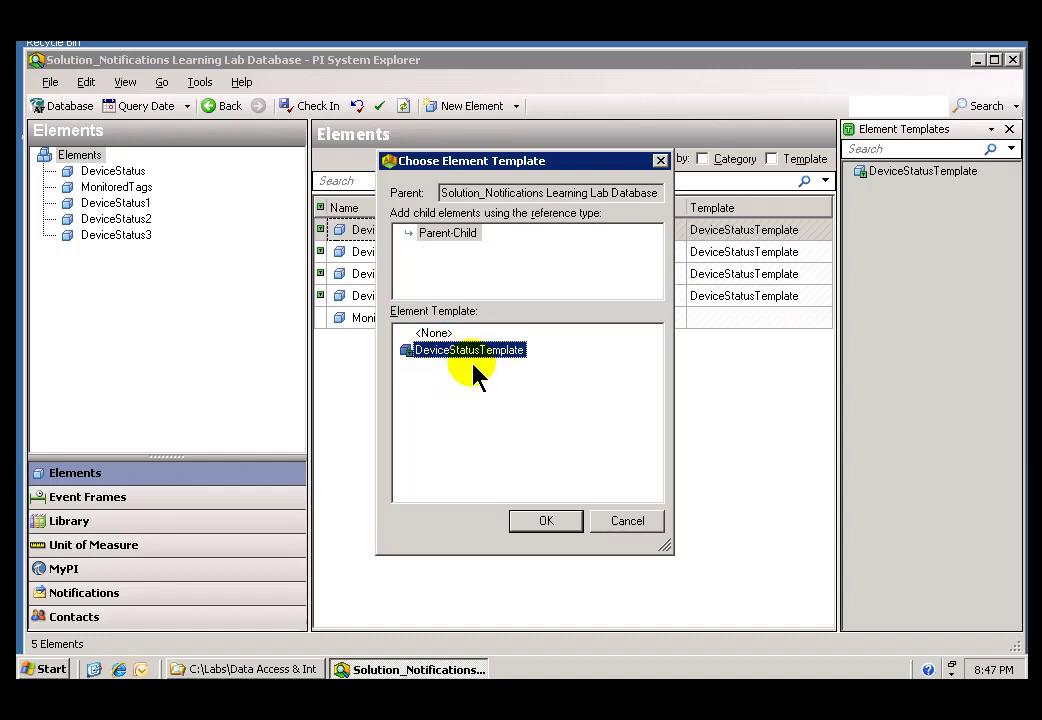
{"action": "left_click", "coordinate": [546, 521]}
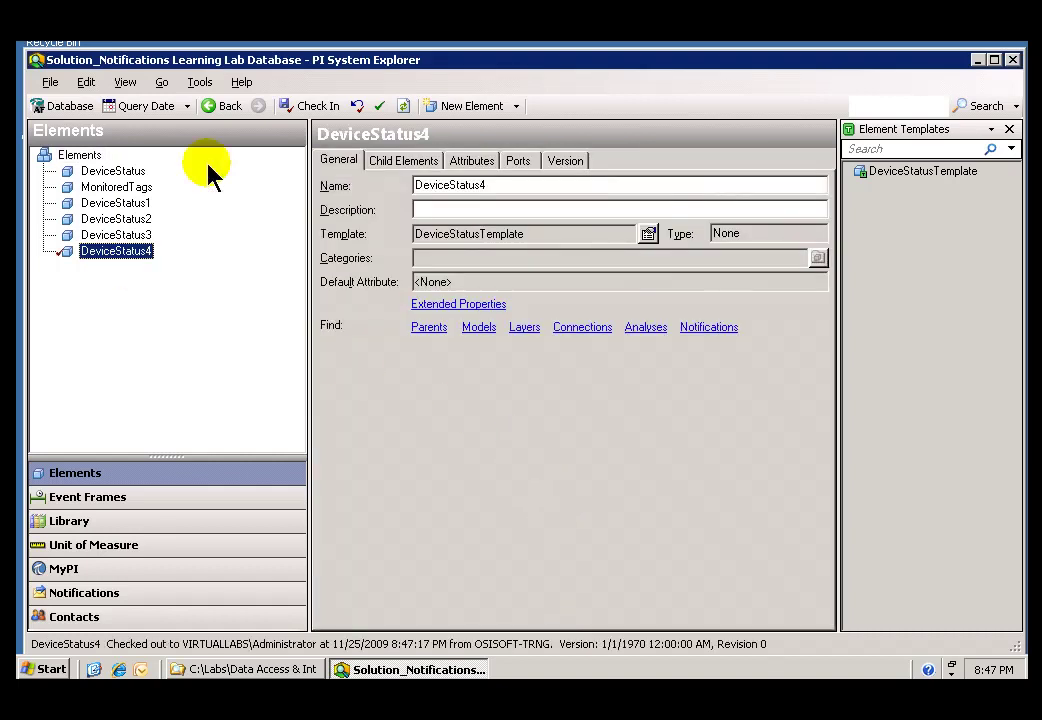
{"action": "left_click", "coordinate": [301, 105]}
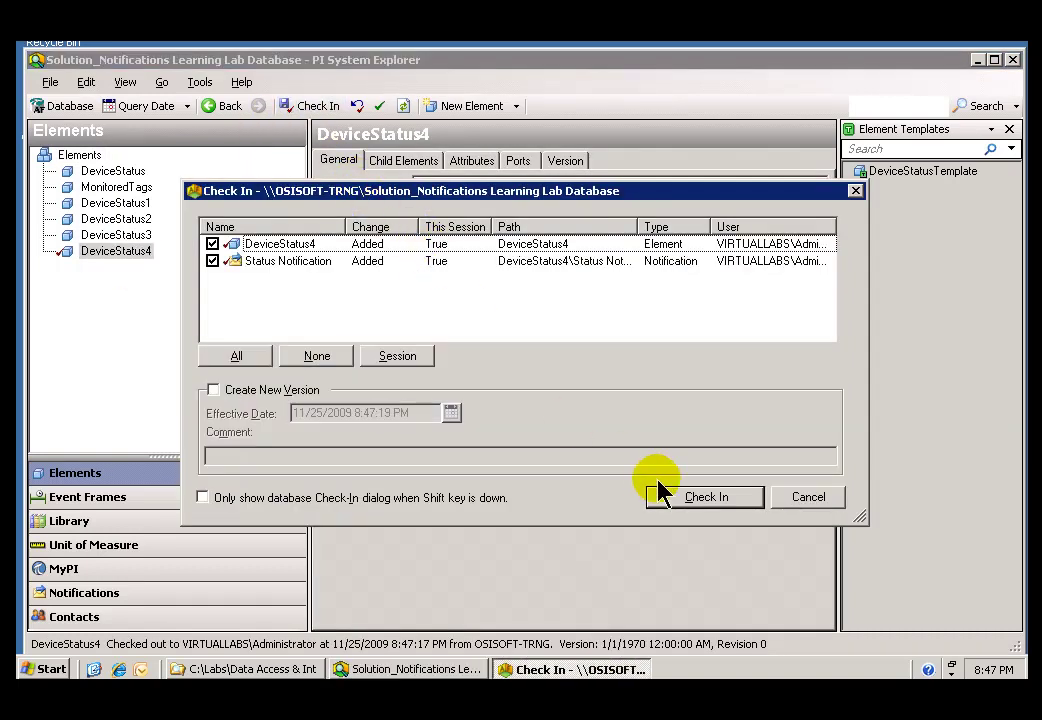
{"action": "left_click", "coordinate": [690, 496]}
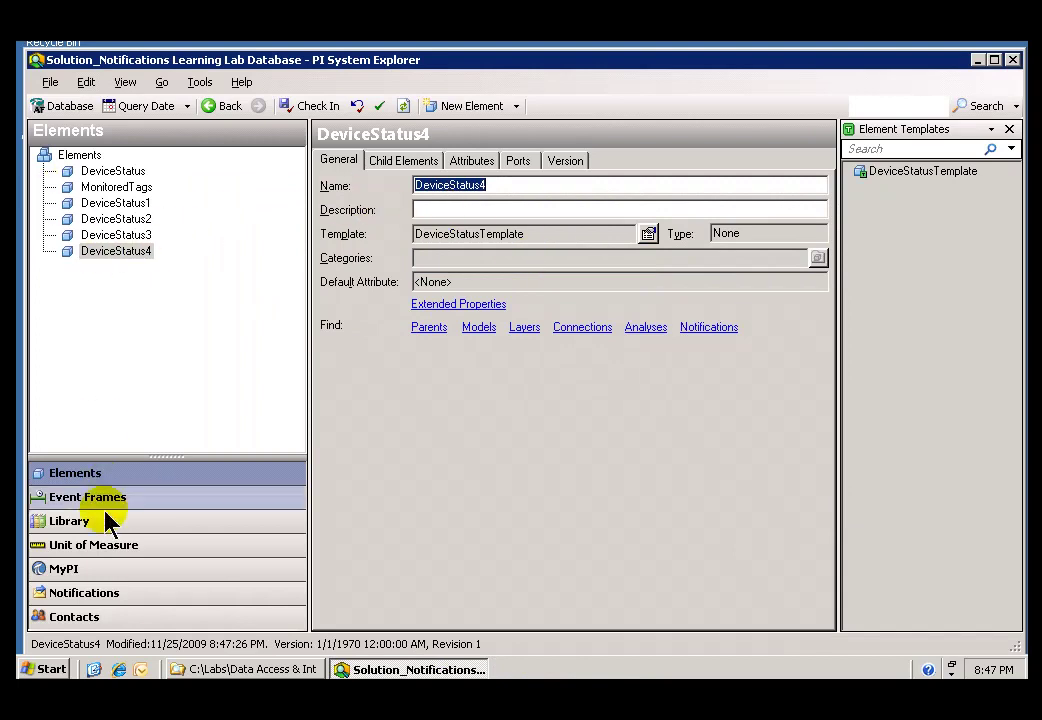
Confirm the new Status Notification's trigger targets DeviceStatus4, then view DeviceStatusTemplate in the Library.
{"action": "left_click", "coordinate": [80, 600]}
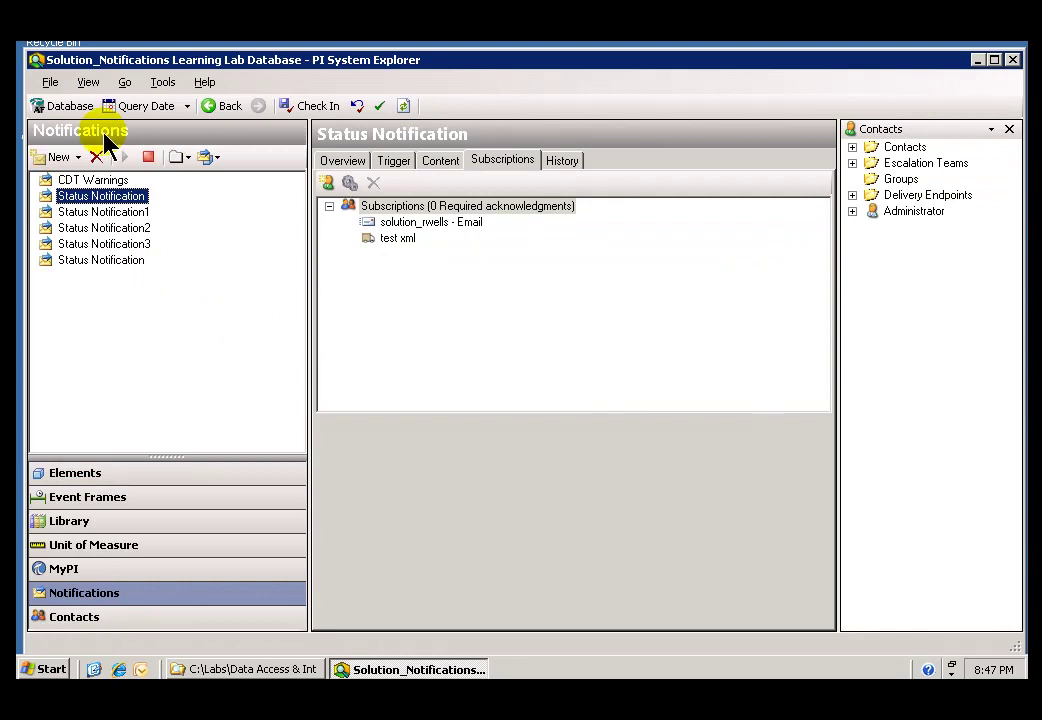
{"action": "left_click", "coordinate": [96, 262]}
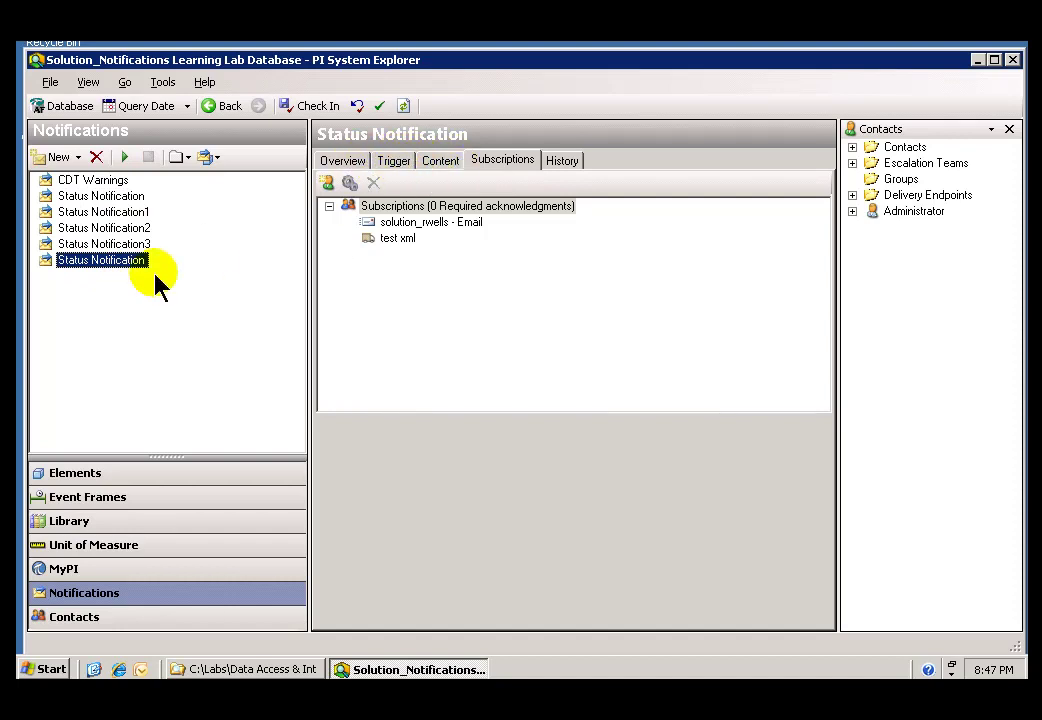
{"action": "left_click", "coordinate": [392, 162]}
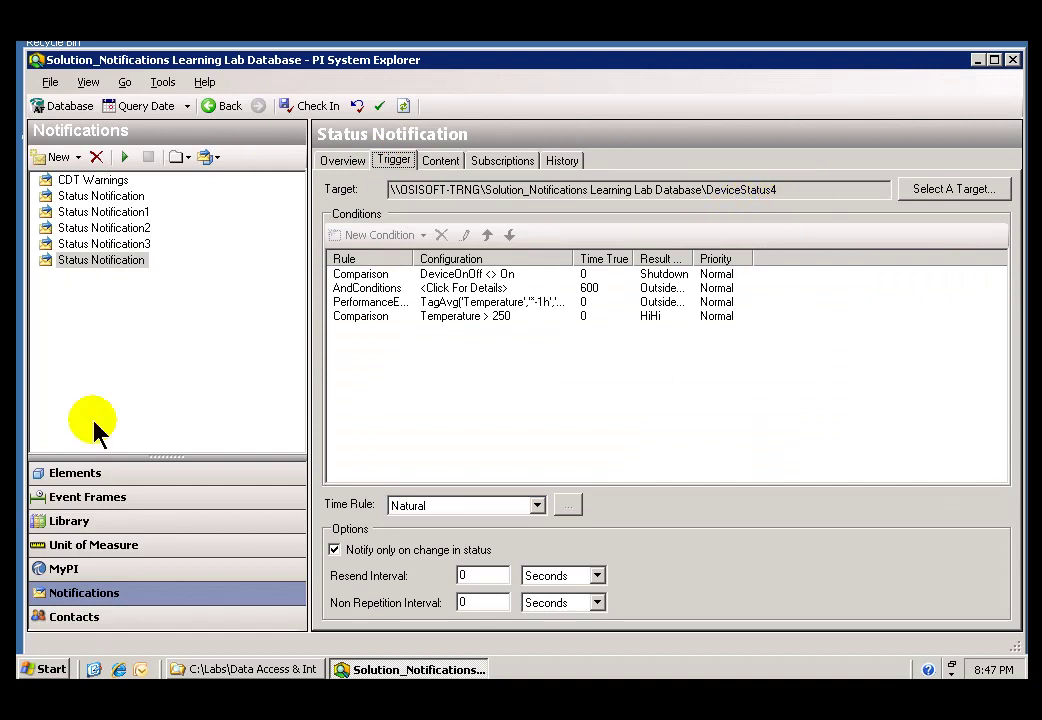
{"action": "left_click", "coordinate": [78, 473]}
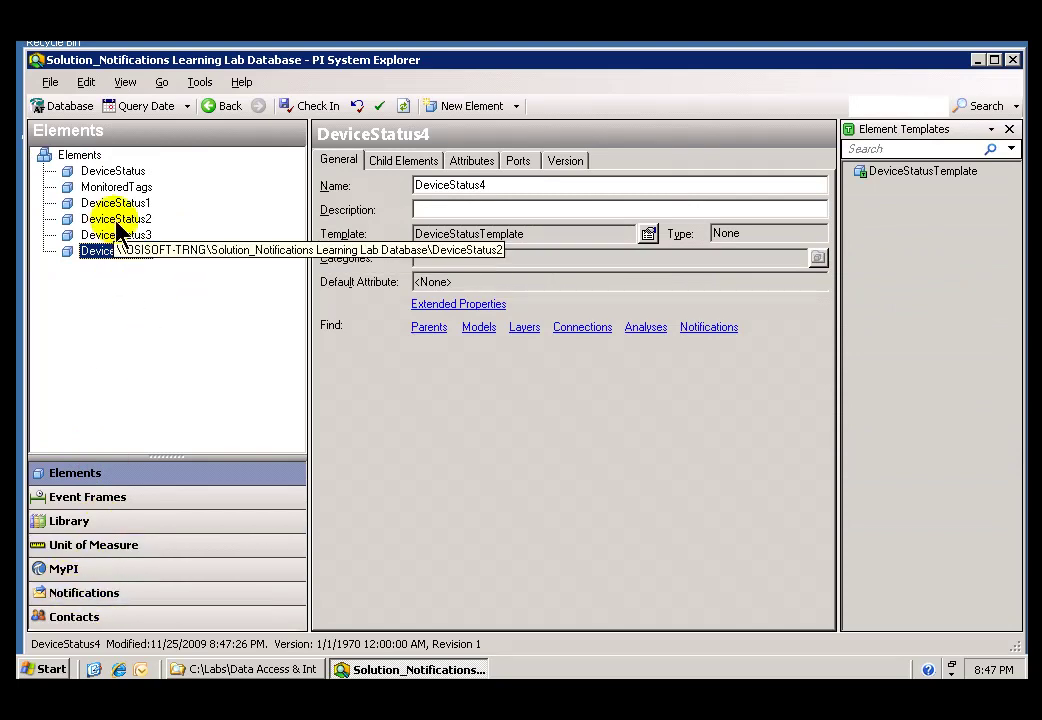
{"action": "left_click", "coordinate": [62, 526]}
{"action": "left_click", "coordinate": [165, 219]}
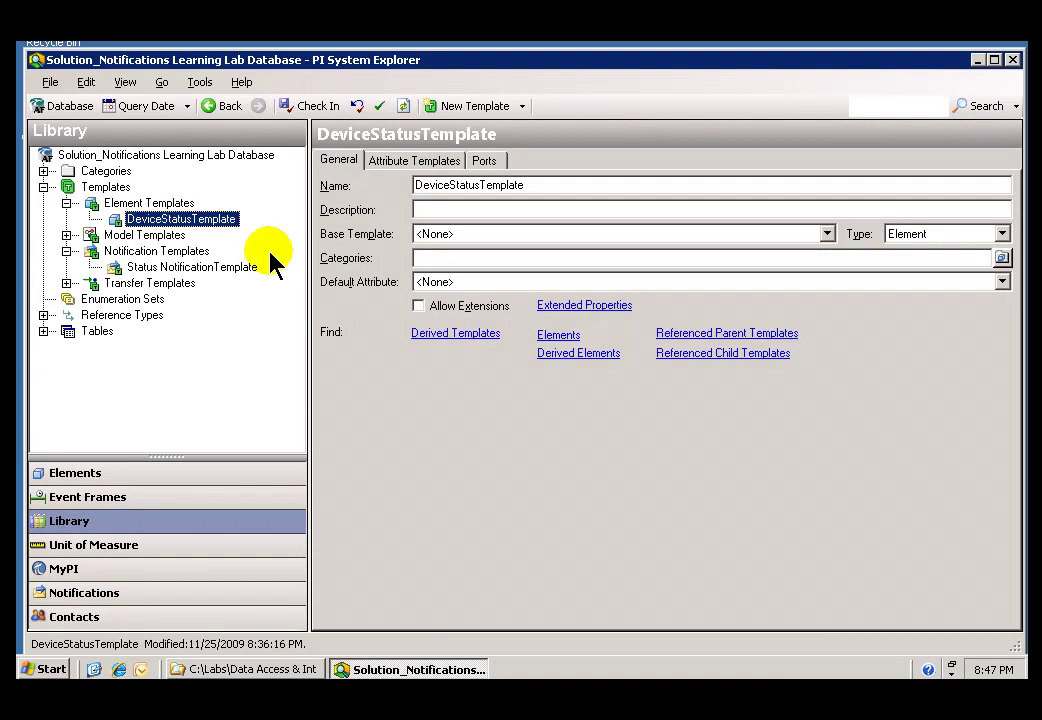